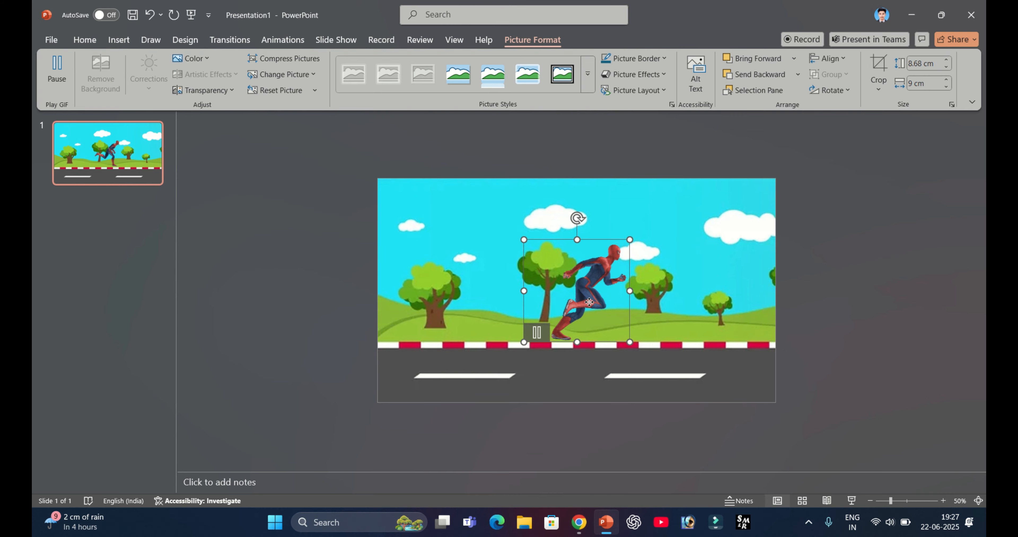
- Shrink the Spider-Man GIF to about 6.12 × 6.34 cm and place it off the slide, beyond the road's left end
{"action": "left_click_drag", "start_coordinate": [588, 310], "coordinate": [456, 357]}
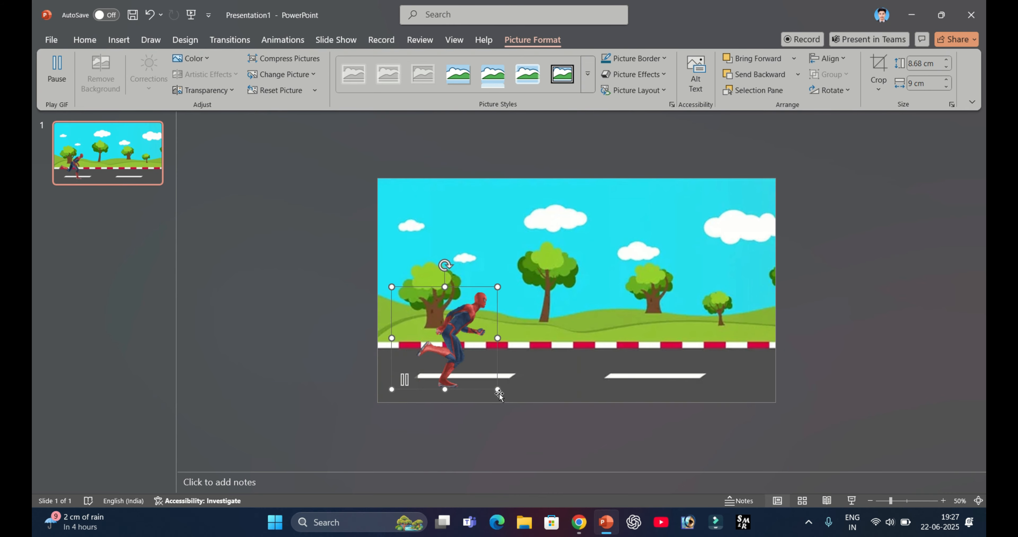
{"action": "left_click_drag", "start_coordinate": [498, 390], "coordinate": [452, 361]}
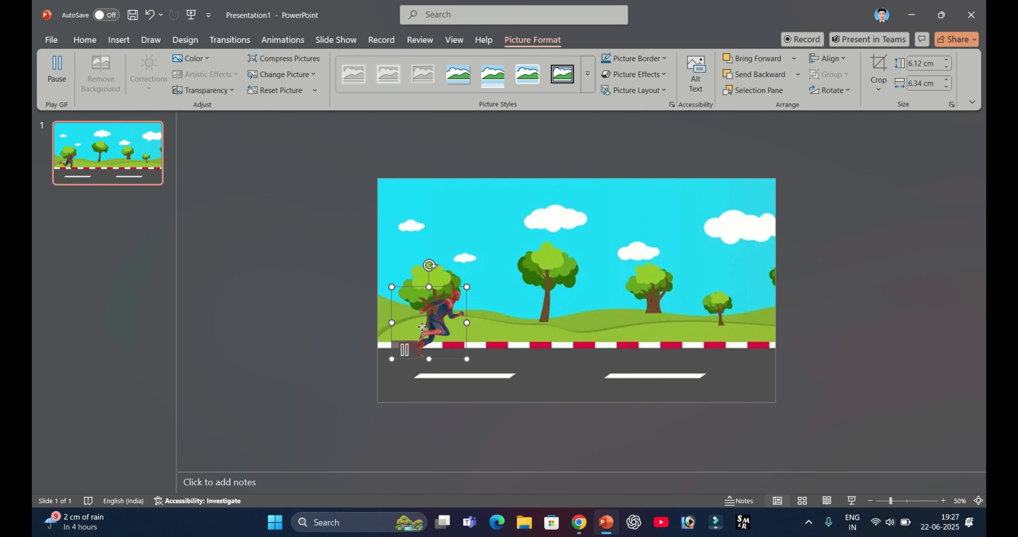
{"action": "left_click_drag", "start_coordinate": [433, 313], "coordinate": [236, 358]}
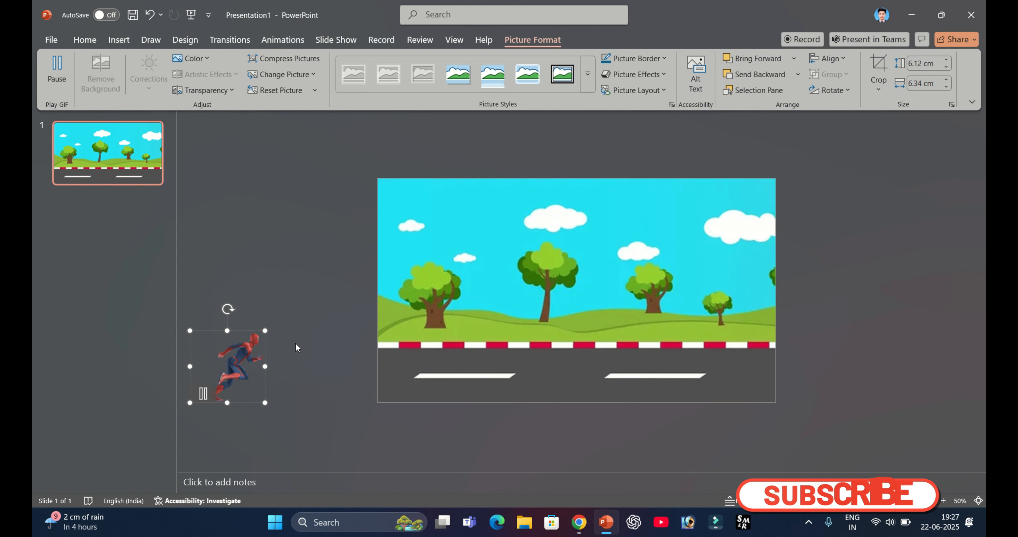
- Copy the red sports car image from the Chrome image results and paste it onto the PowerPoint slide
{"action": "left_click", "coordinate": [578, 524]}
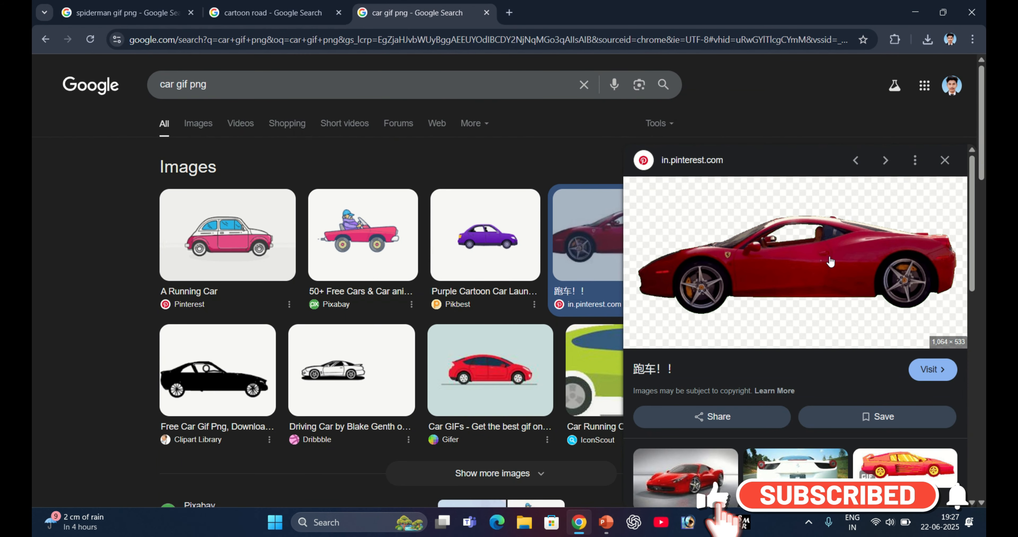
{"action": "right_click", "coordinate": [831, 242]}
{"action": "left_click", "coordinate": [895, 426]}
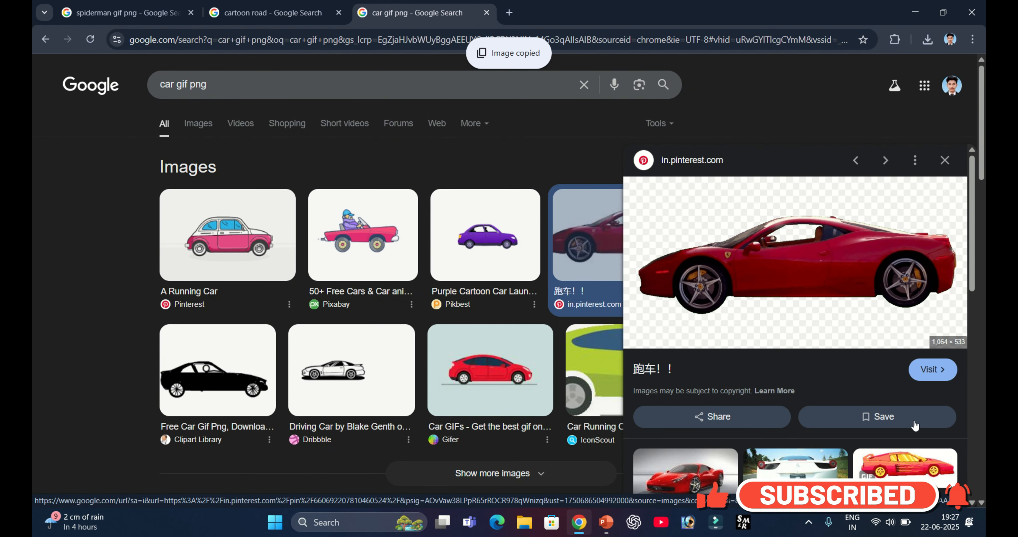
{"action": "left_click", "coordinate": [607, 524]}
{"action": "key", "text": "ctrl+v"}
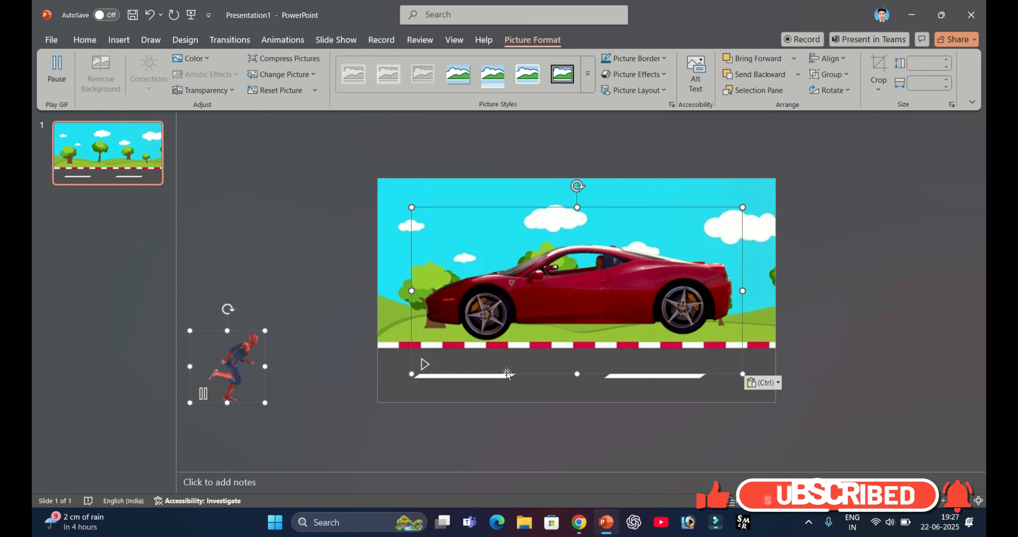
{"action": "left_click", "coordinate": [832, 91]}
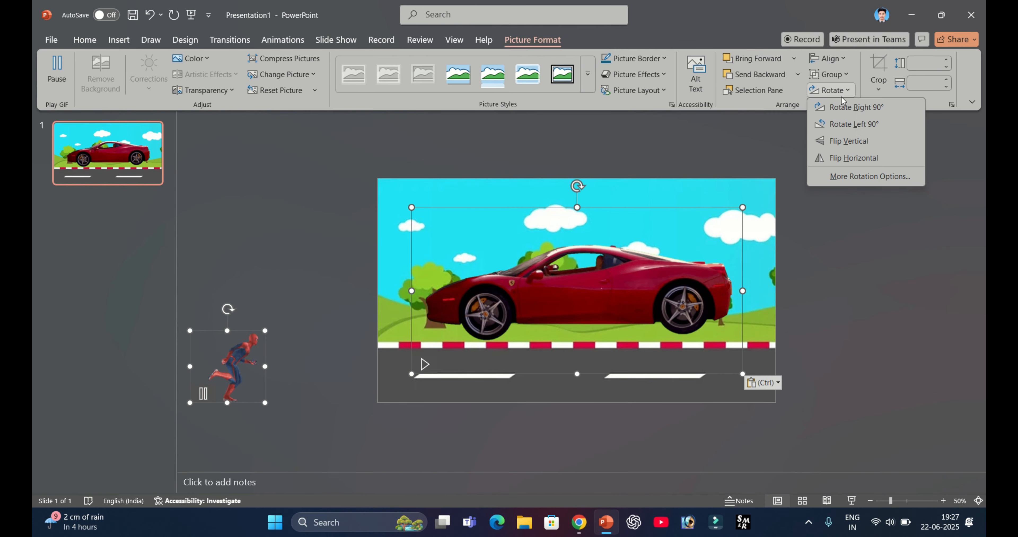
{"action": "left_click", "coordinate": [857, 155]}
{"action": "left_click", "coordinate": [857, 154]}
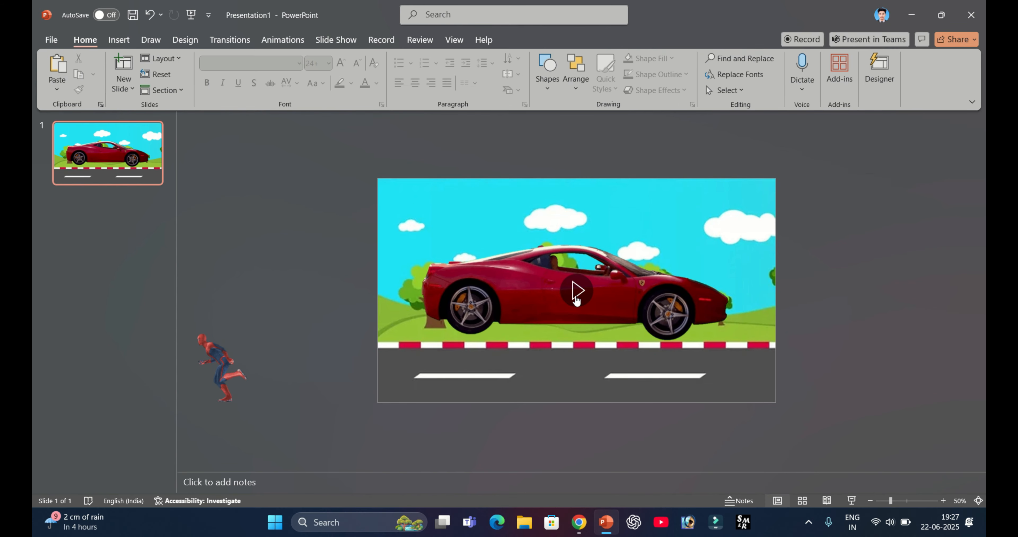
{"action": "left_click", "coordinate": [576, 300]}
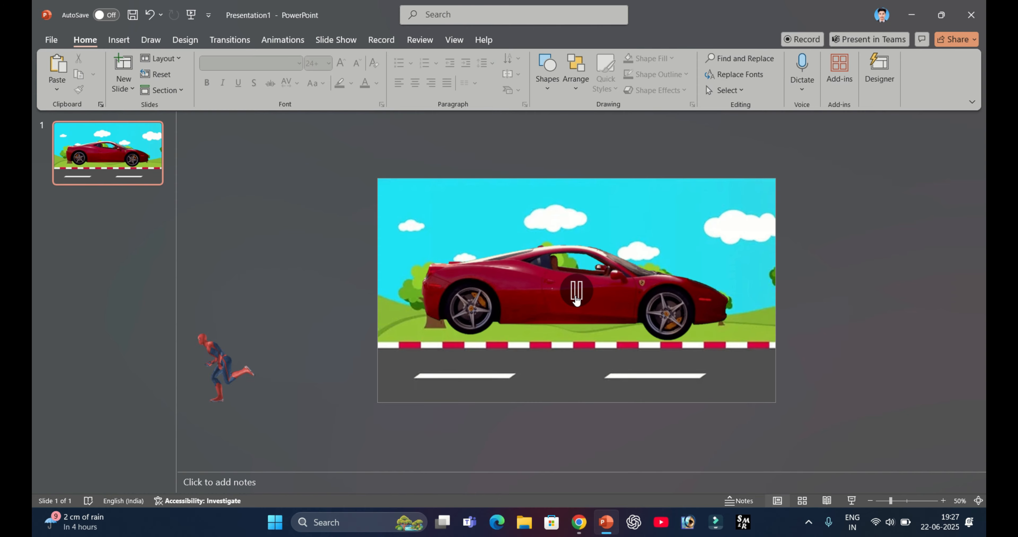
{"action": "key", "text": "ctrl+a"}
{"action": "left_click", "coordinate": [848, 309]}
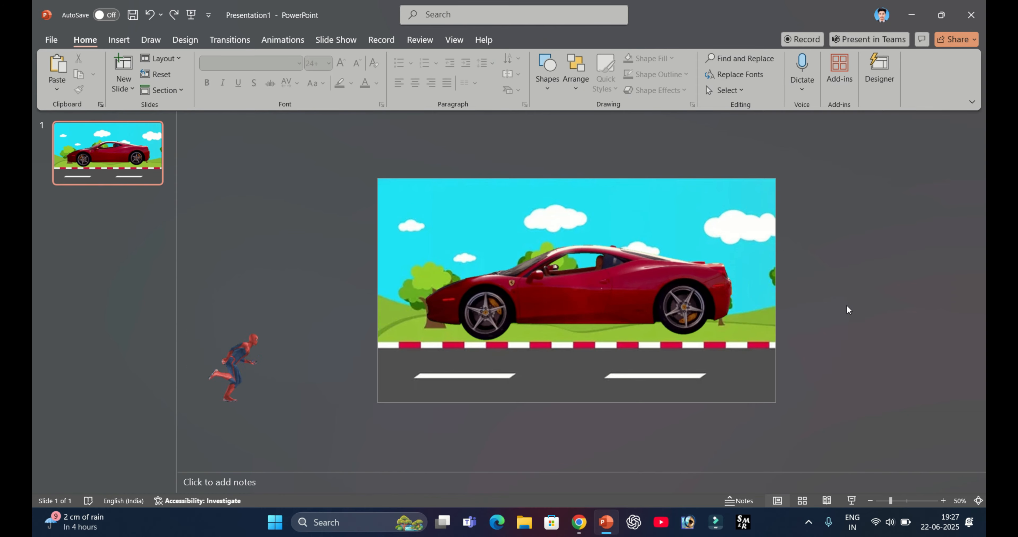
- Flip only the red car picture horizontally
{"action": "left_click", "coordinate": [707, 297]}
{"action": "left_click", "coordinate": [532, 39]}
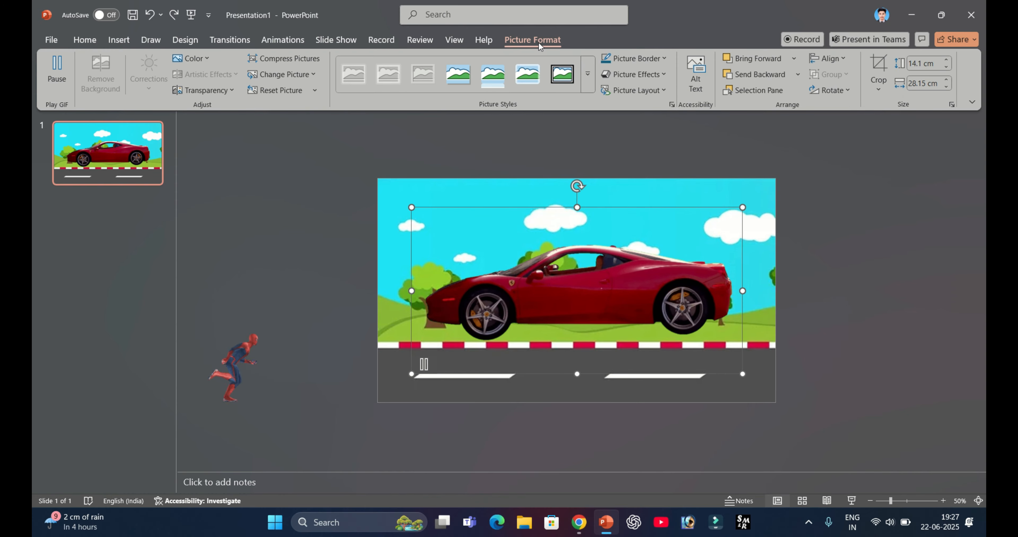
{"action": "left_click", "coordinate": [830, 91]}
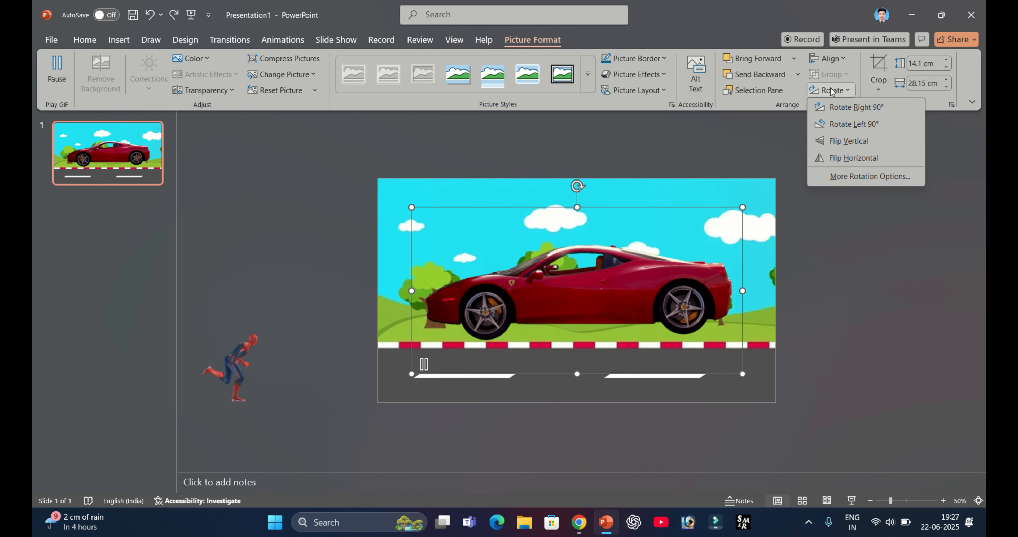
{"action": "left_click", "coordinate": [859, 160]}
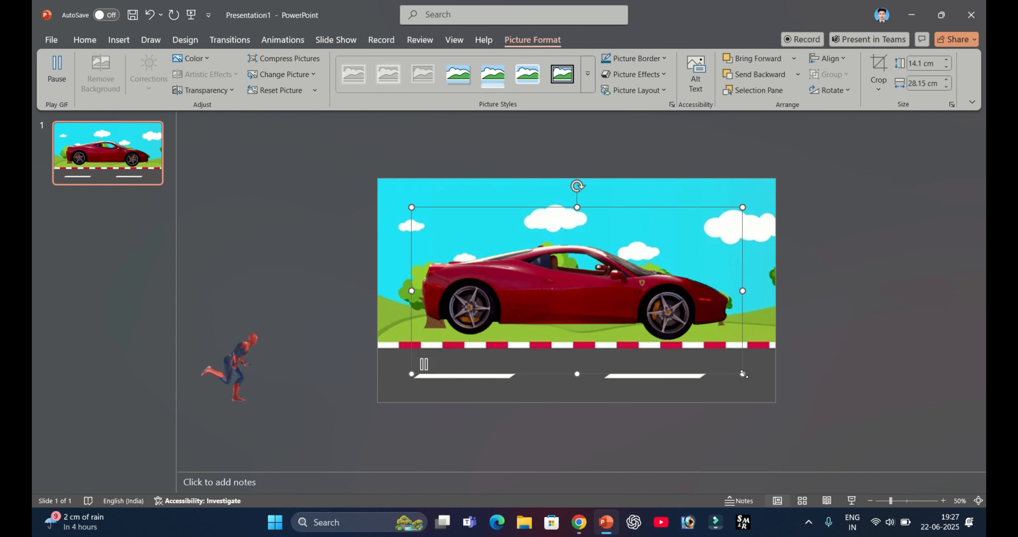
- Resize the car to about 7.35 × 14.66 cm and place it just before the slide's left edge, with Spider-Man directly behind it
{"action": "left_click_drag", "start_coordinate": [742, 375], "coordinate": [559, 281]}
{"action": "left_click_drag", "start_coordinate": [479, 271], "coordinate": [321, 374]}
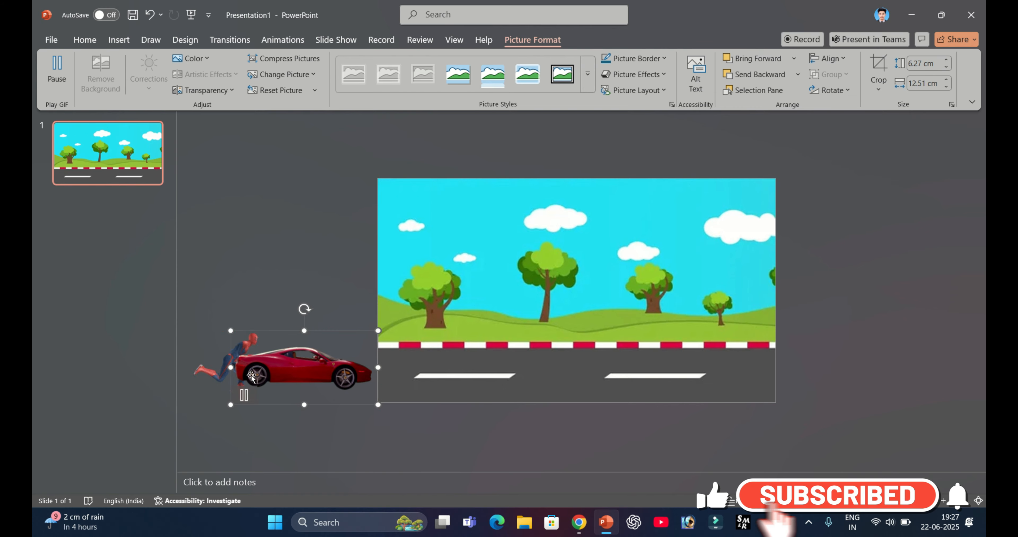
{"action": "scroll", "coordinate": [321, 373], "scroll_direction": "down", "scroll_amount": 1, "text": "ctrl"}
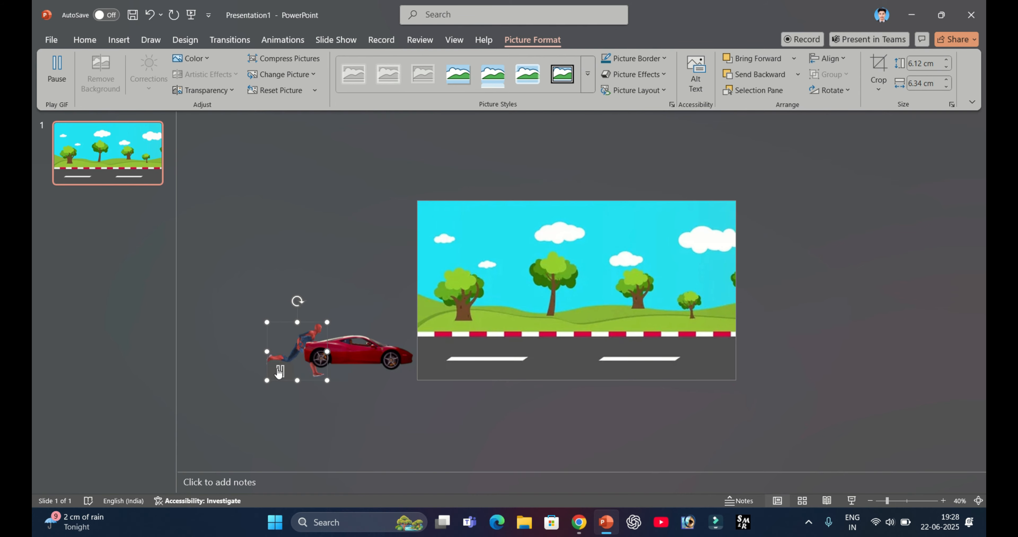
{"action": "left_click_drag", "start_coordinate": [288, 346], "coordinate": [281, 312]}
- Apply a Lines motion path animation to the red car
{"action": "left_click", "coordinate": [322, 345]}
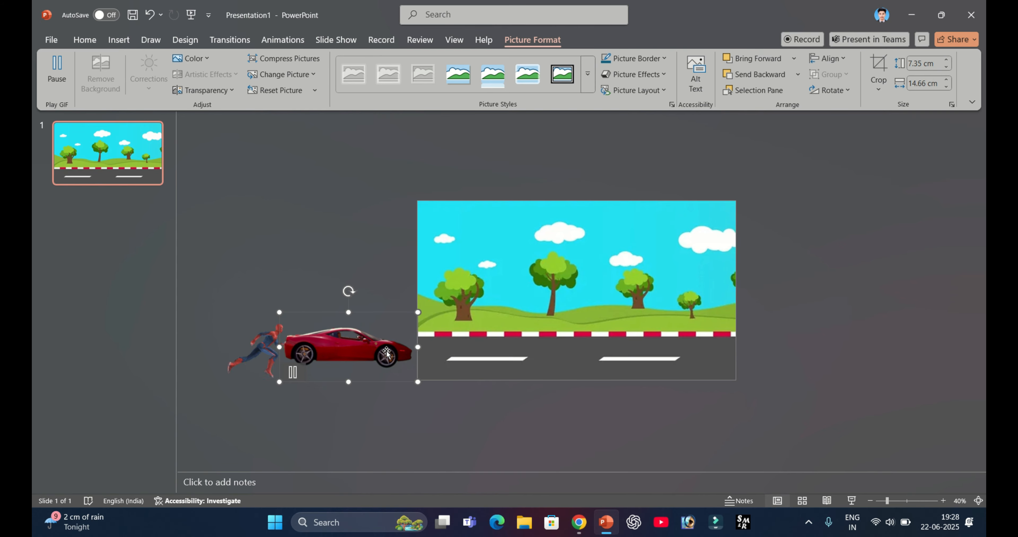
{"action": "left_click", "coordinate": [273, 38]}
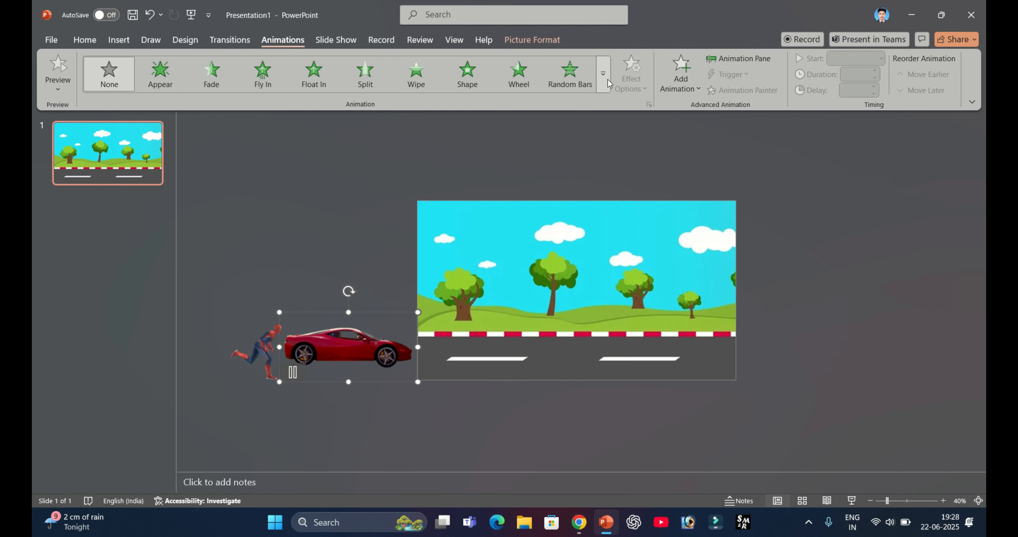
{"action": "left_click", "coordinate": [604, 74]}
{"action": "scroll", "coordinate": [352, 296], "scroll_direction": "down", "scroll_amount": 1}
{"action": "left_click", "coordinate": [117, 379]}
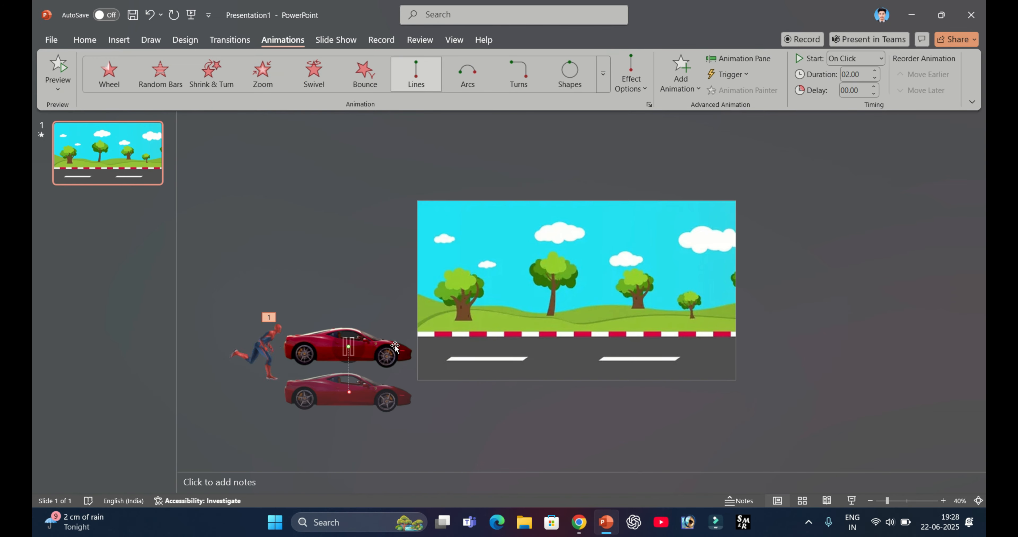
- Set the car's motion path direction to Right and extend its end point beyond the slide's right edge
{"action": "left_click", "coordinate": [631, 81]}
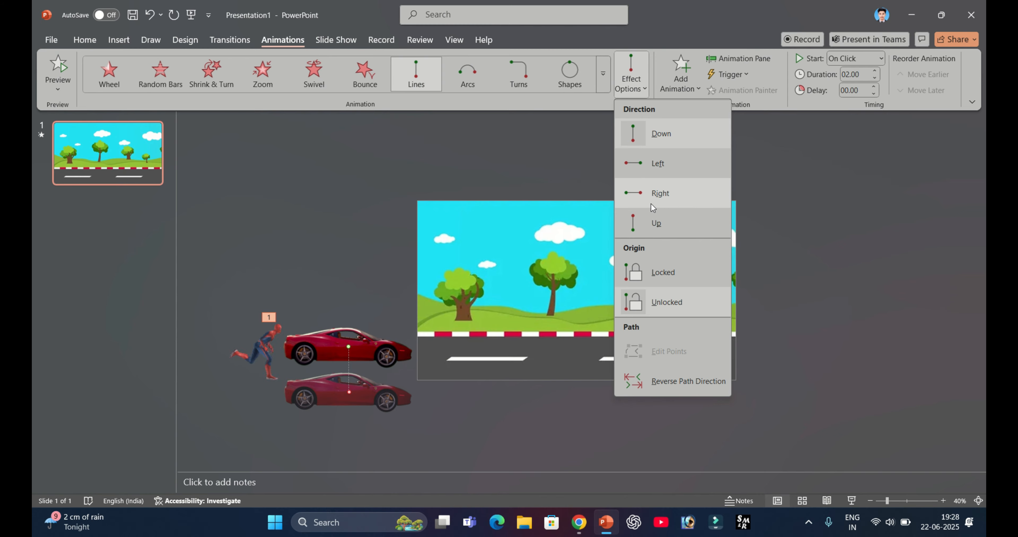
{"action": "left_click", "coordinate": [644, 197]}
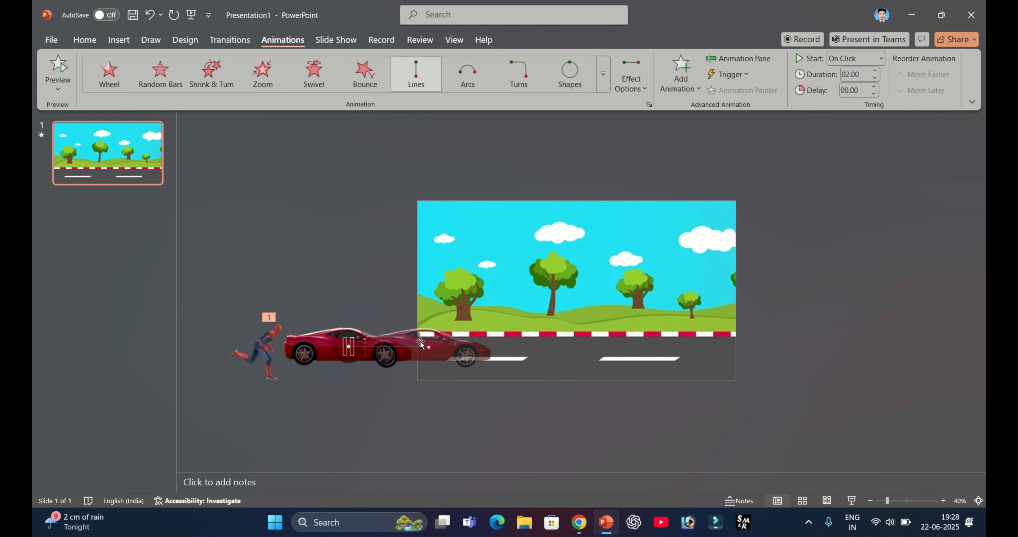
{"action": "left_click_drag", "start_coordinate": [421, 344], "coordinate": [854, 347]}
- Set the car animation's duration to 08.00 and its start to With Previous
{"action": "mouse_move", "coordinate": [263, 373]}
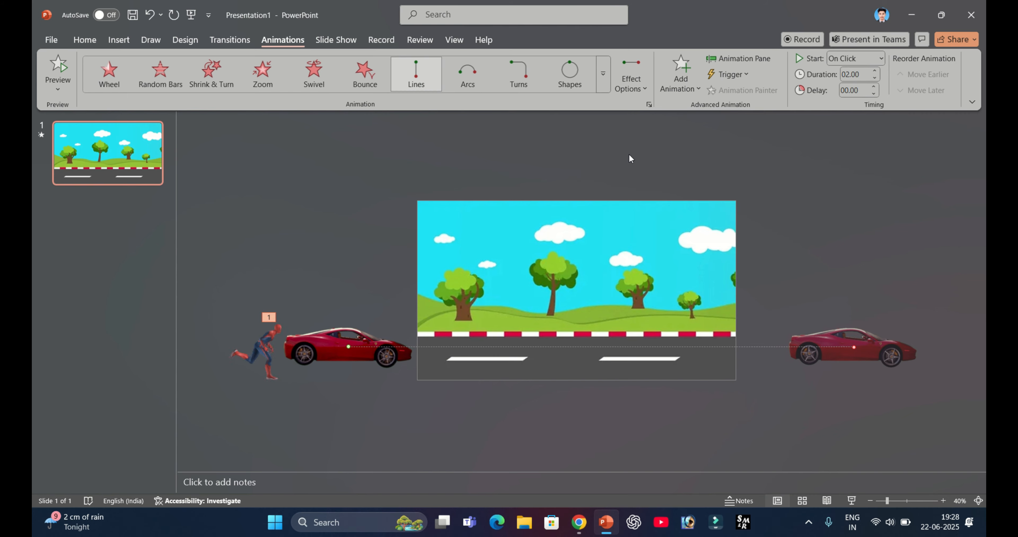
{"action": "left_click", "coordinate": [875, 72]}
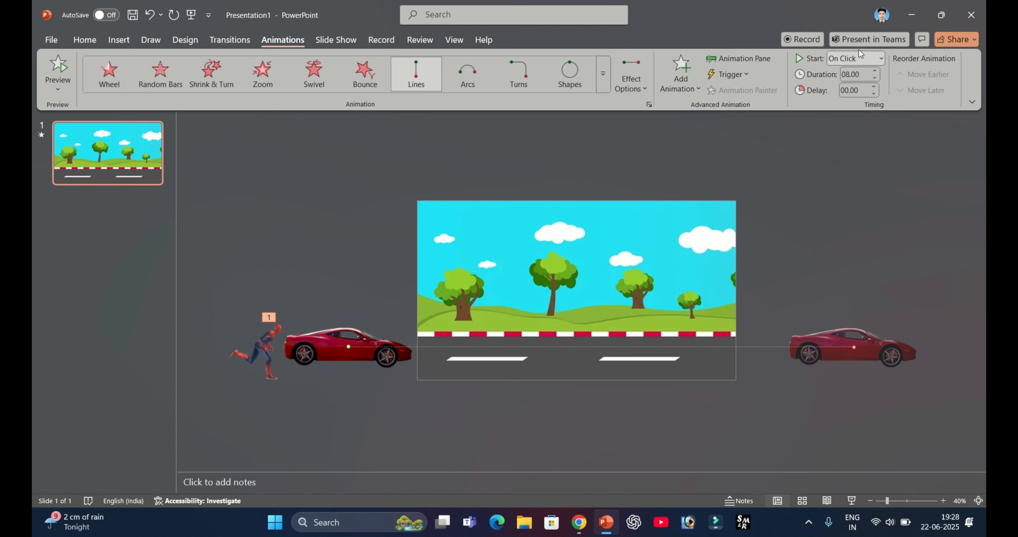
{"action": "left_click", "coordinate": [863, 59]}
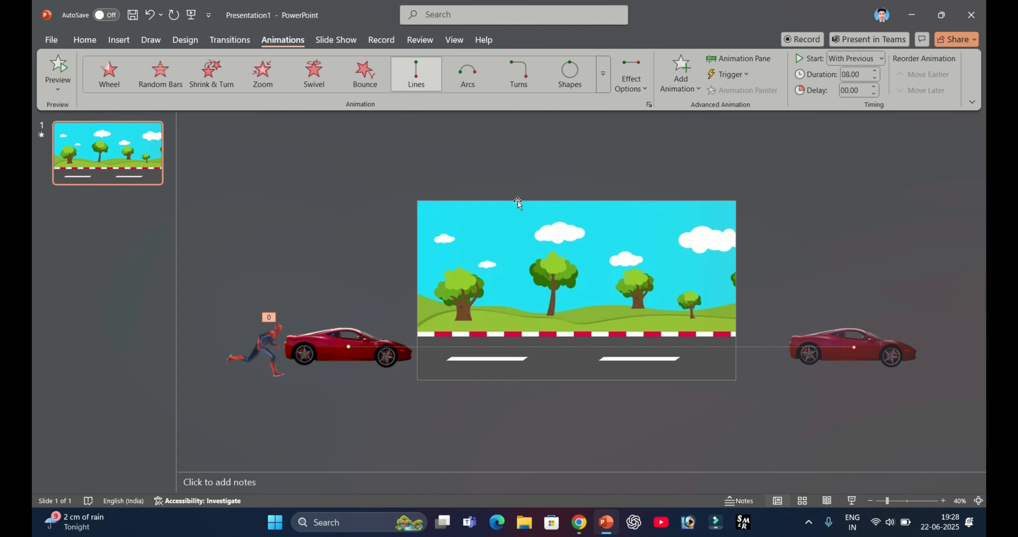
- Add a Lines motion path to the Spider-Man GIF with its direction set to Right
{"action": "mouse_move", "coordinate": [262, 355]}
{"action": "left_click", "coordinate": [267, 335]}
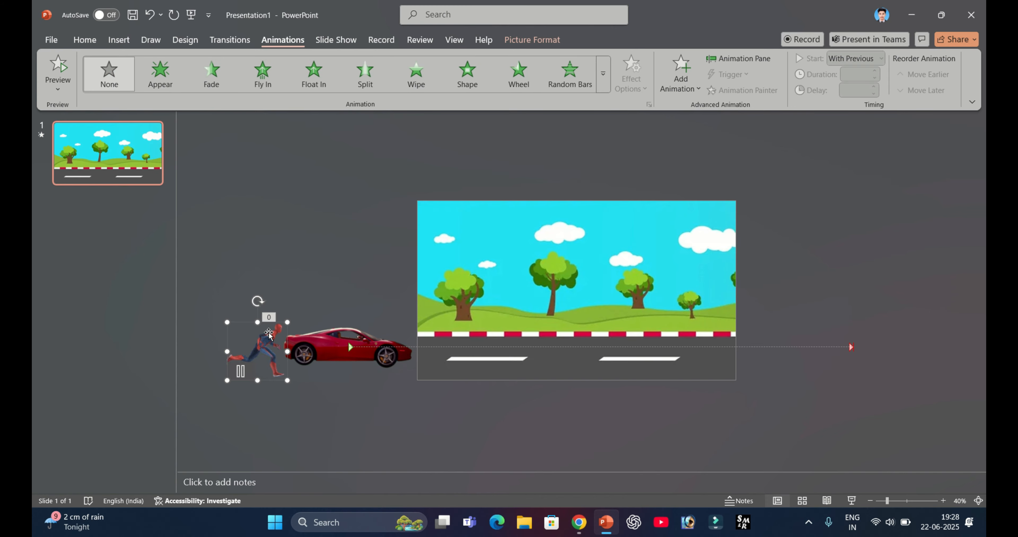
{"action": "left_click", "coordinate": [681, 75]}
{"action": "scroll", "coordinate": [696, 316], "scroll_direction": "down", "scroll_amount": 5}
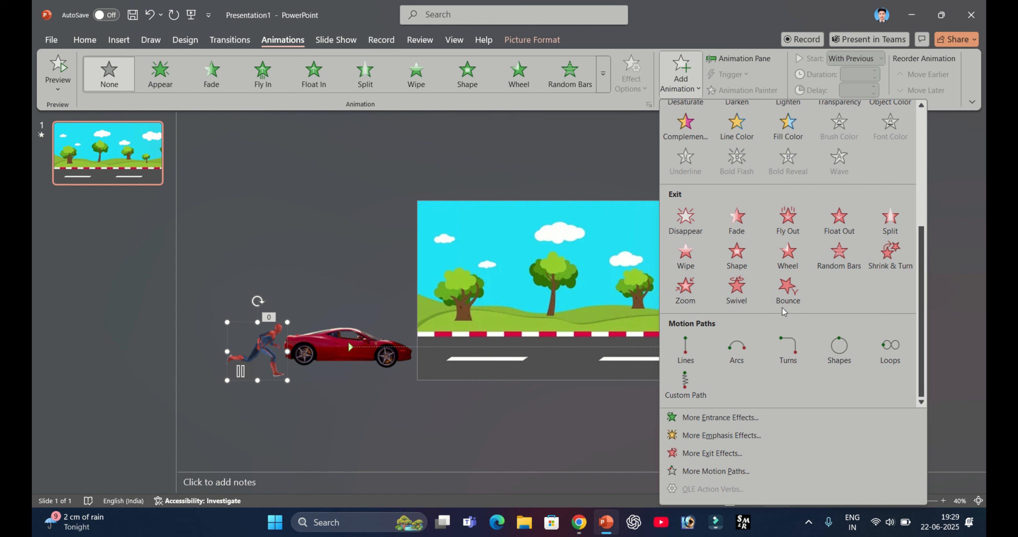
{"action": "left_click", "coordinate": [684, 349]}
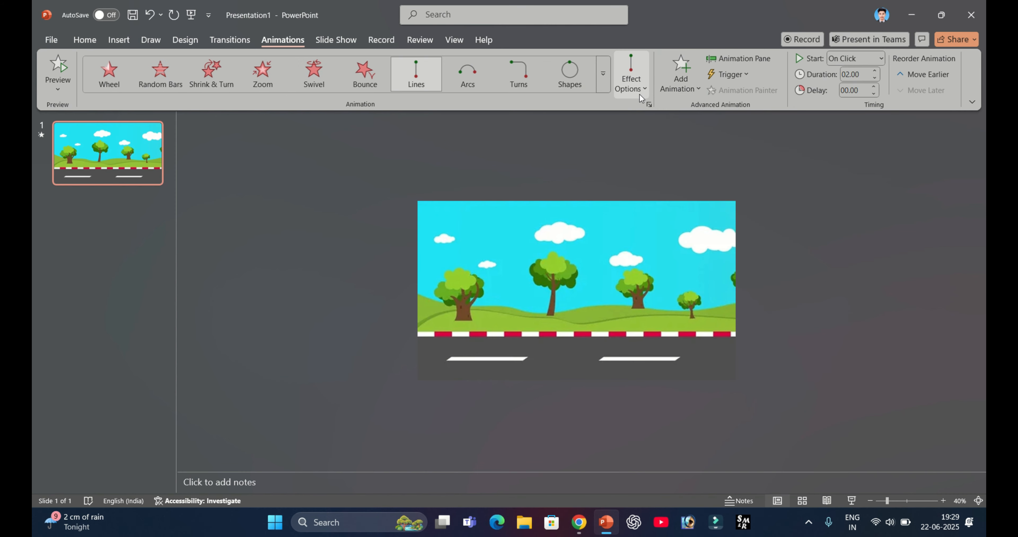
{"action": "left_click", "coordinate": [640, 97]}
{"action": "left_click", "coordinate": [666, 194]}
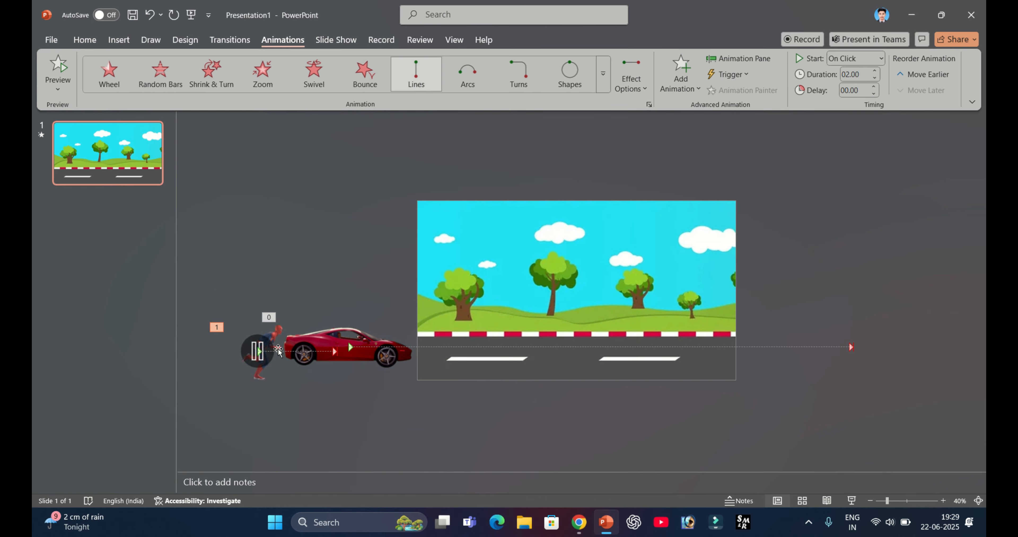
{"action": "left_click", "coordinate": [278, 350]}
{"action": "left_click", "coordinate": [330, 356]}
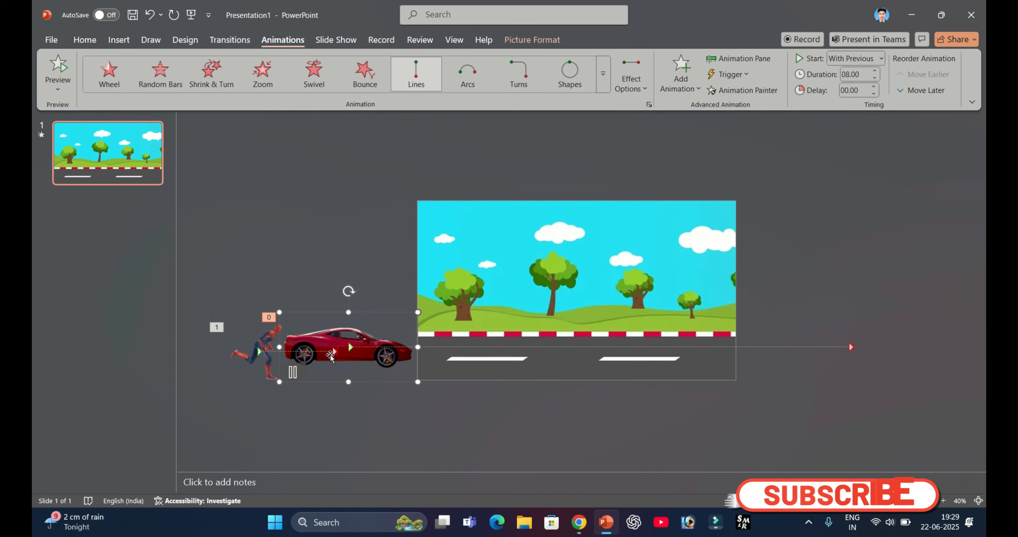
{"action": "left_click", "coordinate": [272, 354]}
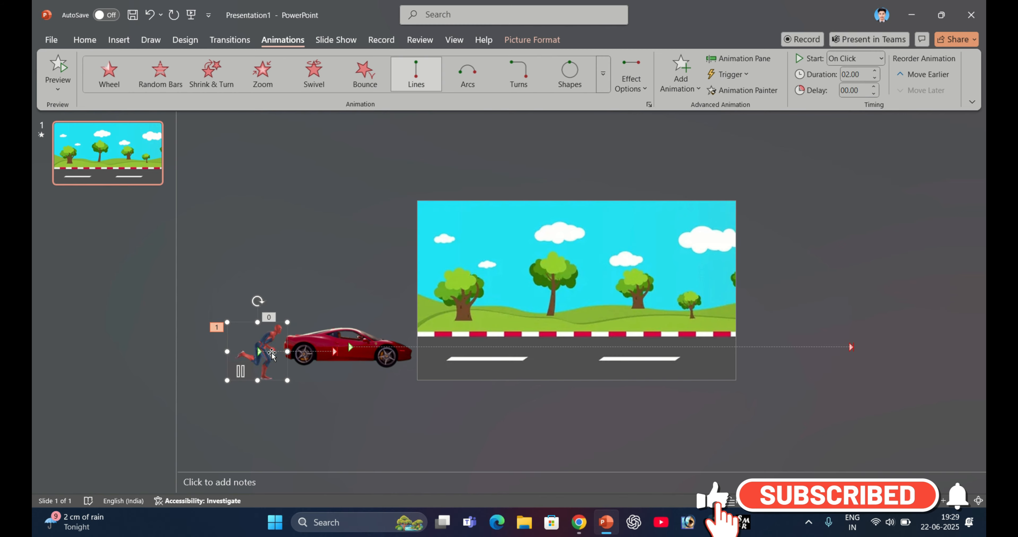
{"action": "double_click", "coordinate": [264, 350]}
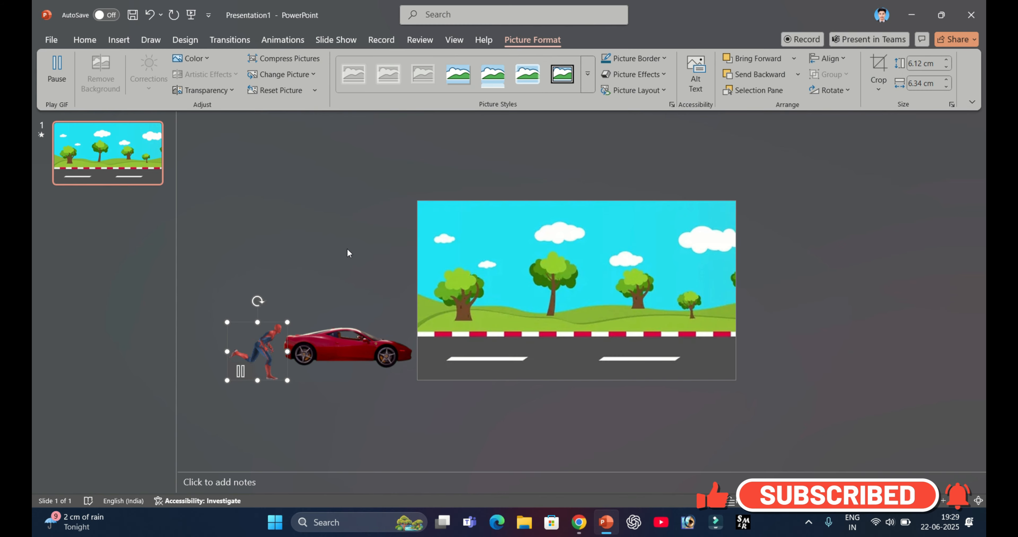
{"action": "left_click", "coordinate": [283, 40]}
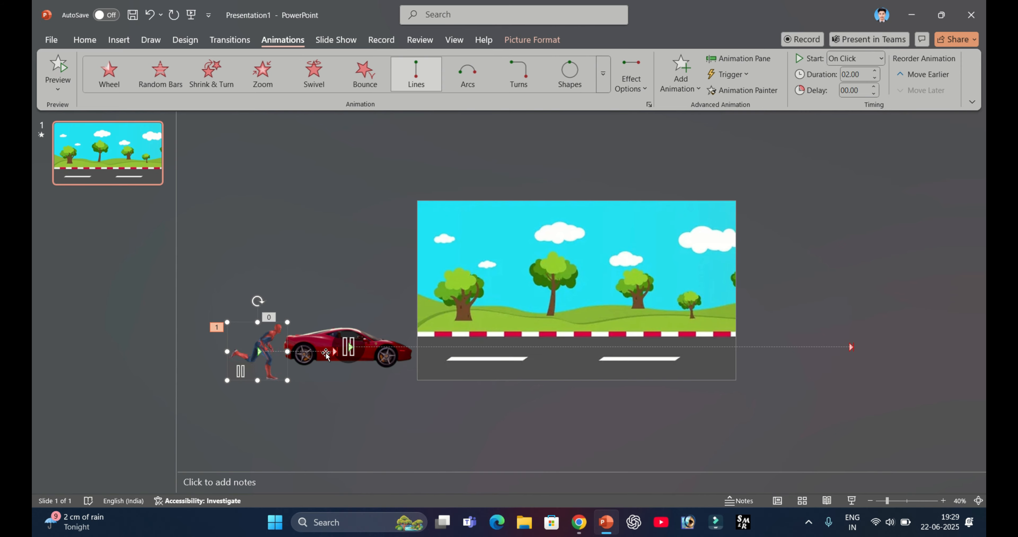
{"action": "double_click", "coordinate": [263, 354]}
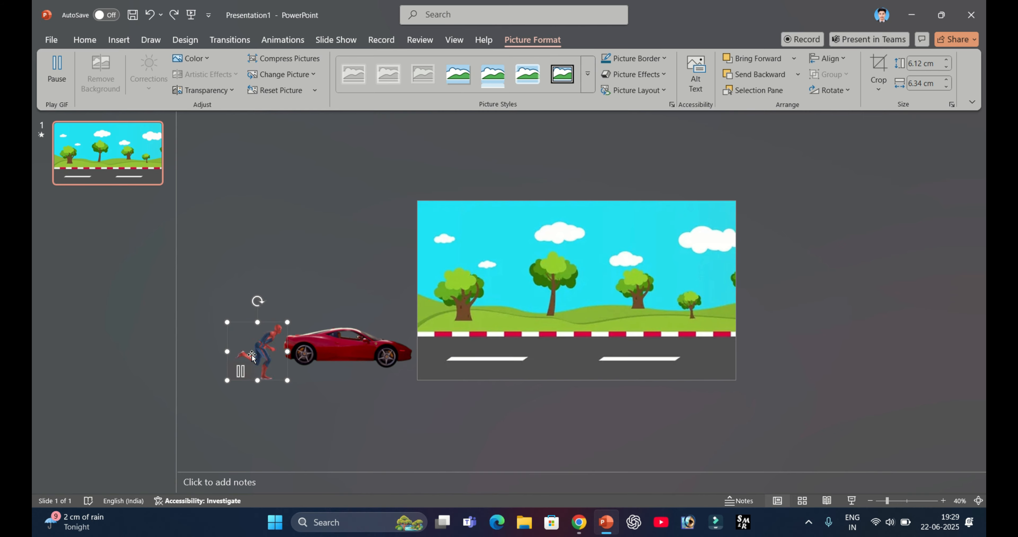
{"action": "left_click", "coordinate": [274, 41]}
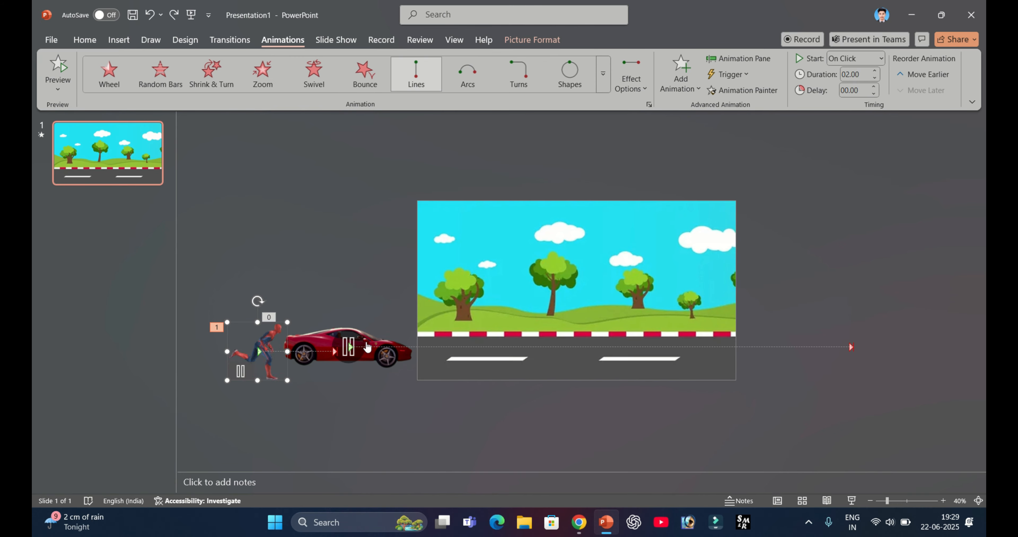
{"action": "left_click", "coordinate": [329, 355]}
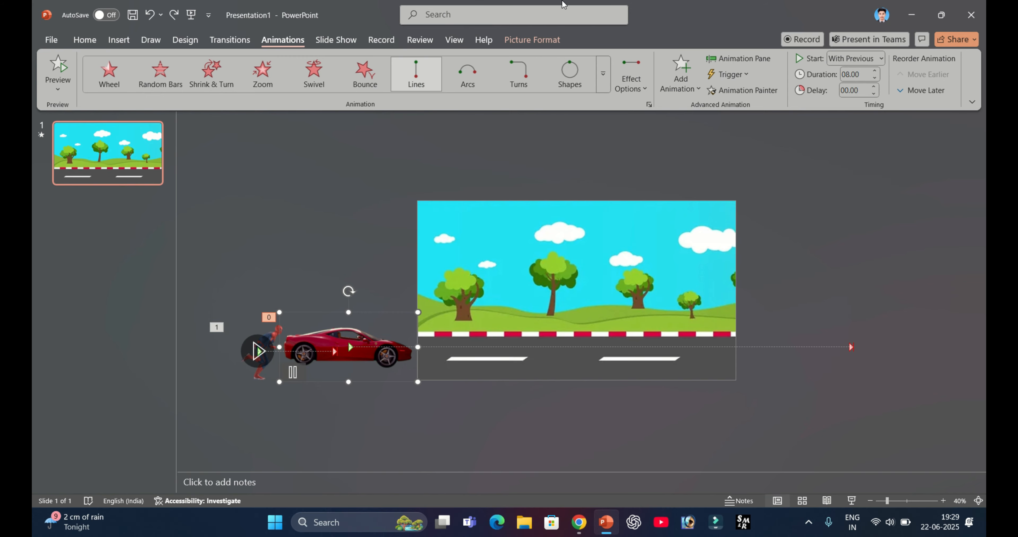
{"action": "mouse_move", "coordinate": [563, 1]}
{"action": "left_click", "coordinate": [436, 32]}
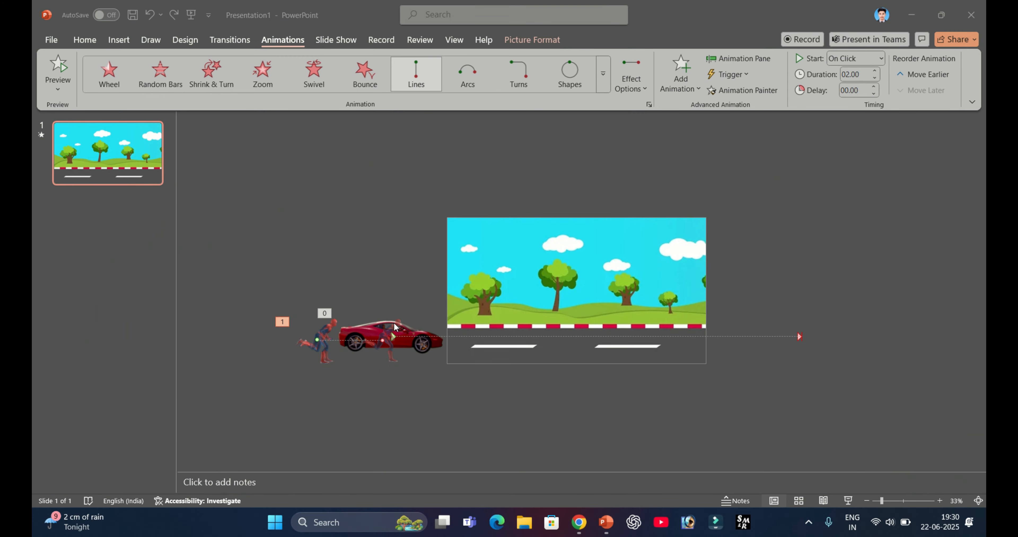
- Extend the end point of Spider-Man's motion path horizontally along the road to just beyond the slide's right edge
{"action": "left_click", "coordinate": [382, 341]}
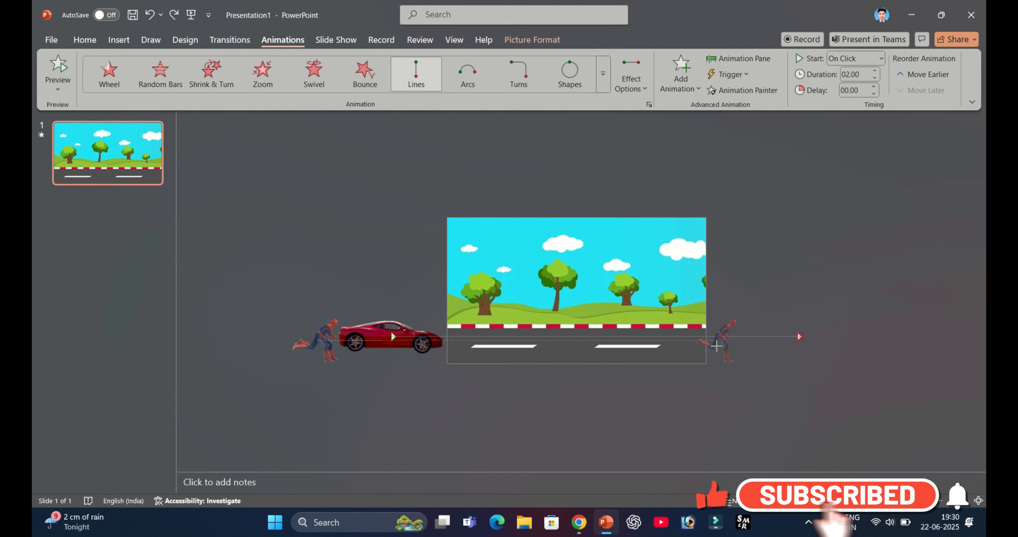
{"action": "left_click_drag", "start_coordinate": [731, 346], "coordinate": [738, 350]}
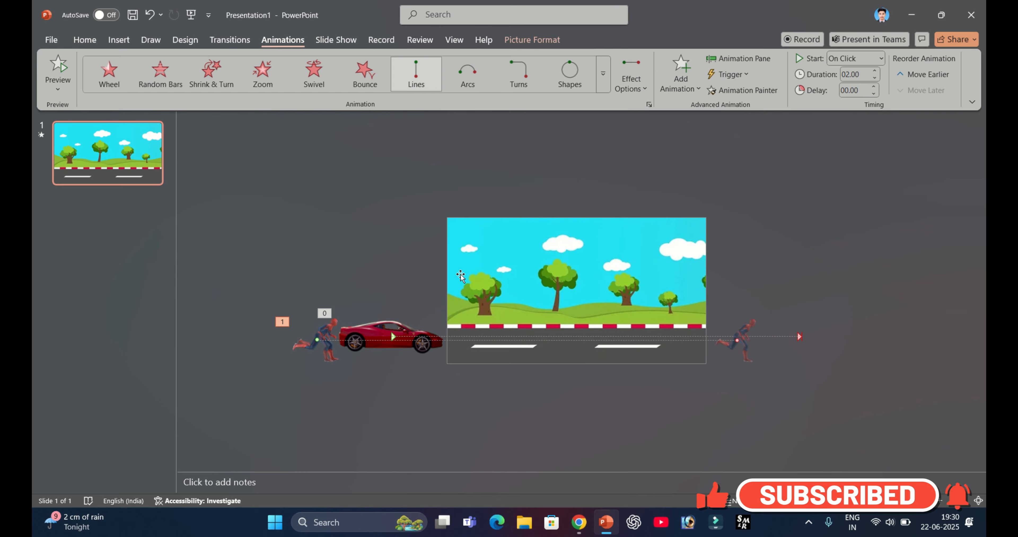
- Set the Spider-Man animation's duration to 06.75 and its start to With Previous
{"action": "left_click", "coordinate": [875, 71]}
{"action": "left_click", "coordinate": [875, 72]}
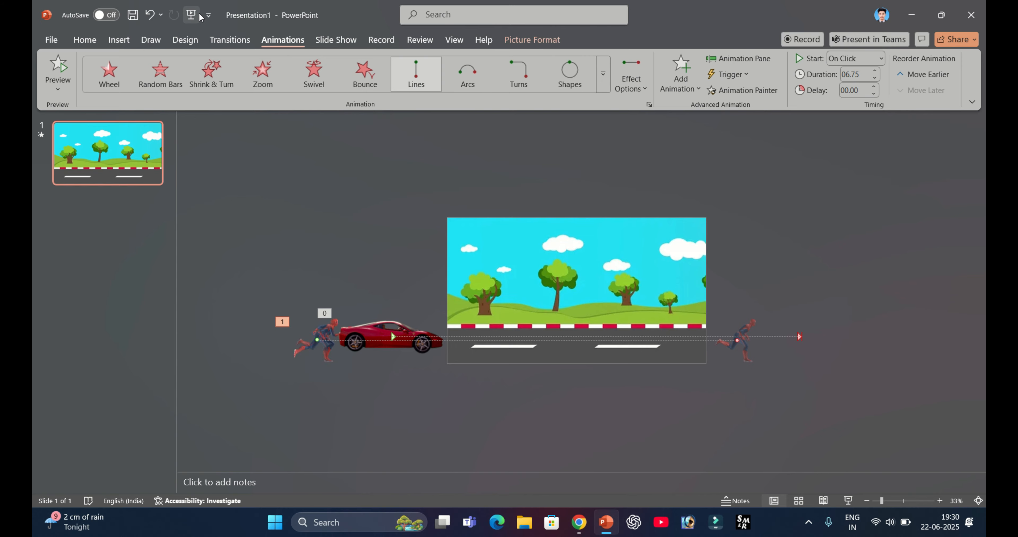
{"action": "left_click", "coordinate": [873, 58]}
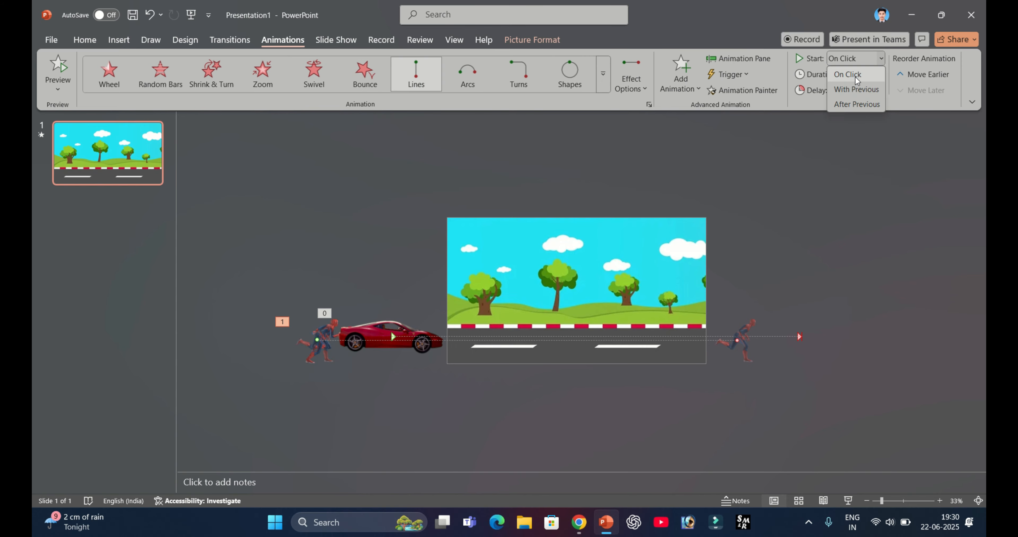
{"action": "left_click", "coordinate": [859, 90]}
- Play the slide show to check the car and Spider-Man animations, and return to the editing view
{"action": "left_click", "coordinate": [191, 15]}
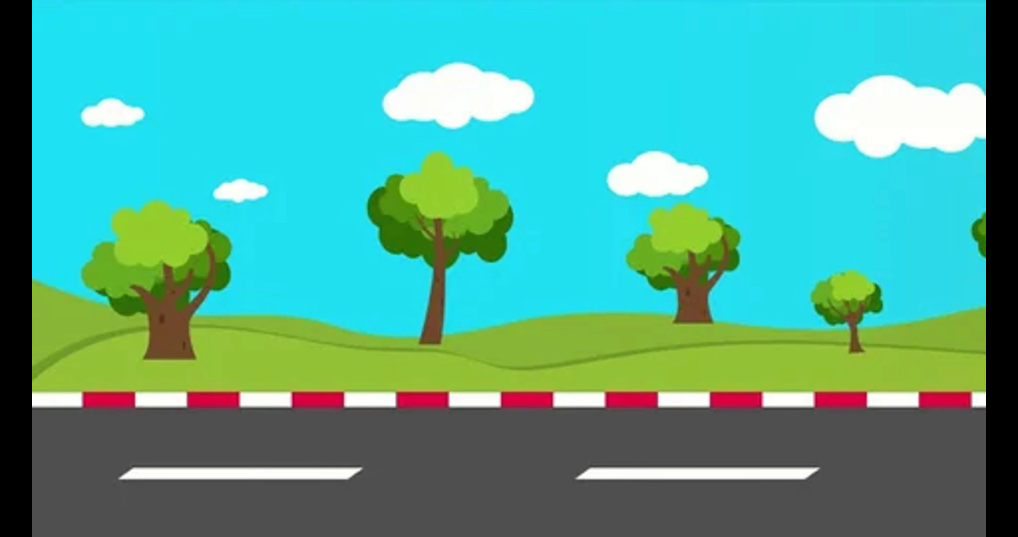
{"action": "left_click", "coordinate": [434, 91]}
{"action": "left_click", "coordinate": [435, 91]}
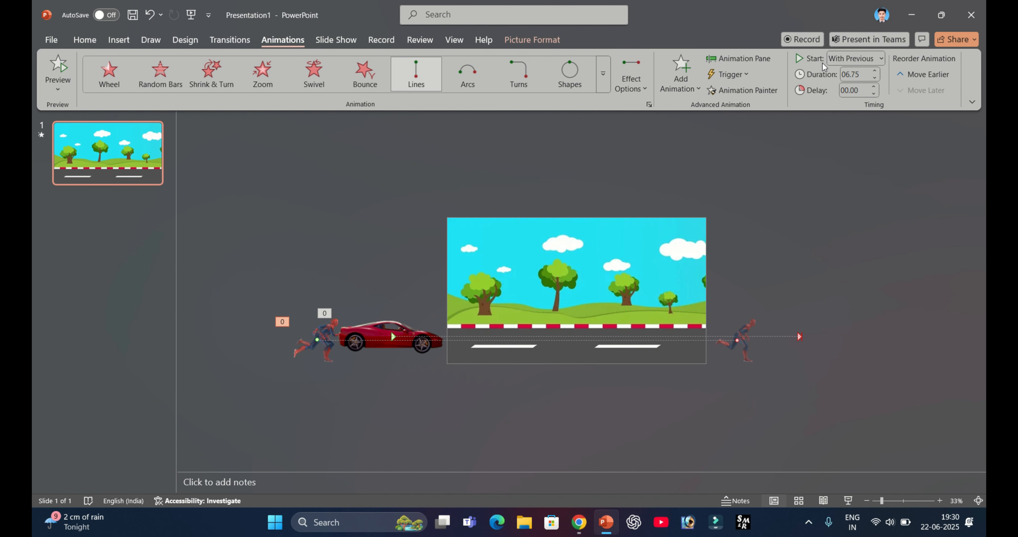
{"action": "mouse_move", "coordinate": [446, 1]}
{"action": "left_click", "coordinate": [427, 38]}
- Set the Spider-Man animation's duration to 10.25 and play the slide show to check the timing
{"action": "left_click", "coordinate": [297, 355]}
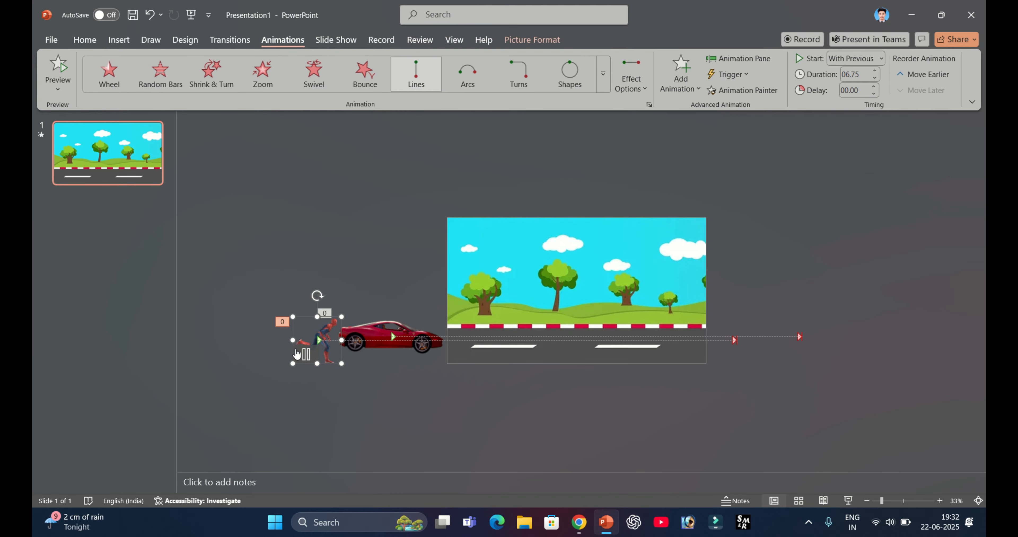
{"action": "left_click", "coordinate": [875, 73]}
{"action": "left_click", "coordinate": [191, 15]}
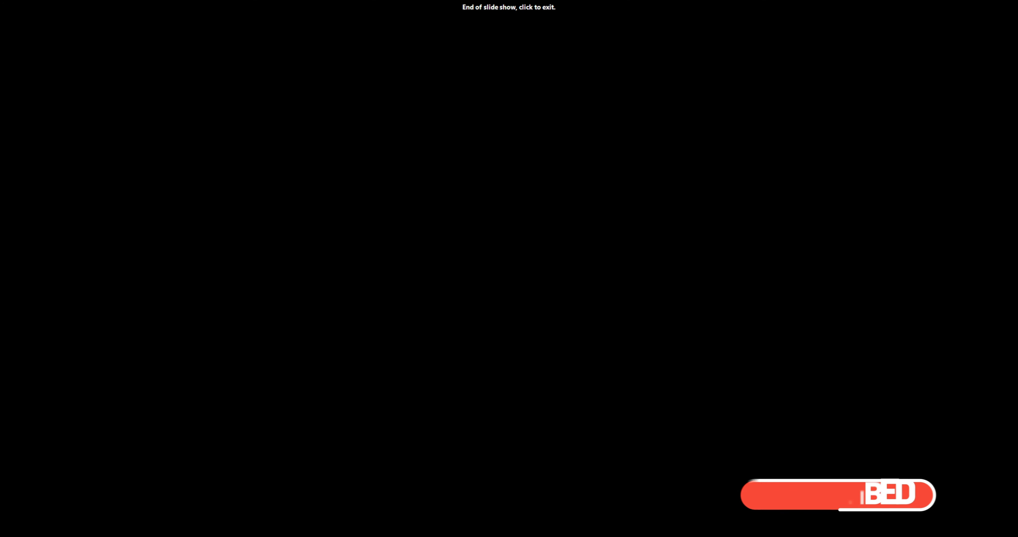
{"action": "left_click", "coordinate": [238, 29]}
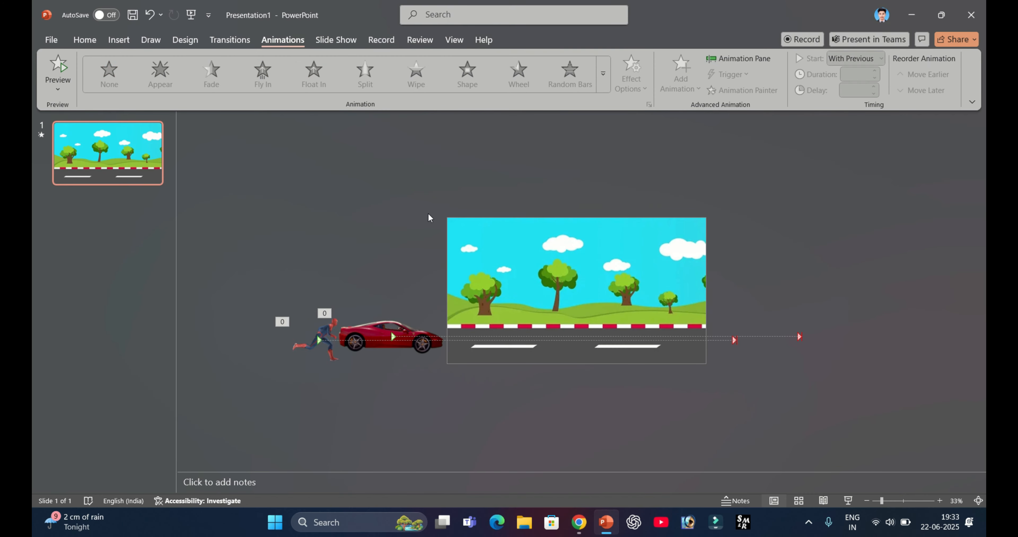
- Lengthen the red car animation's duration and reselect the Spider-Man GIF
{"action": "left_click", "coordinate": [399, 334]}
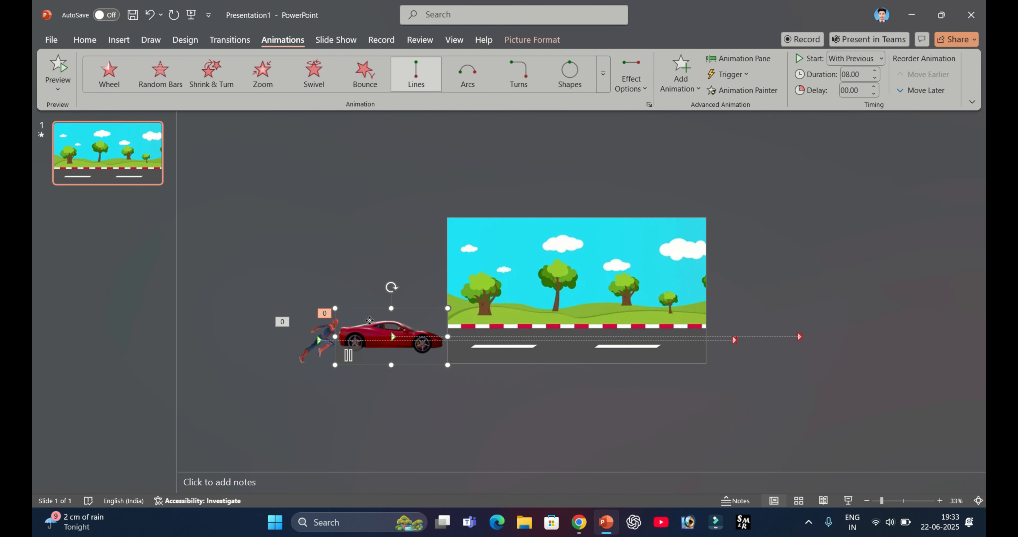
{"action": "left_click", "coordinate": [874, 72]}
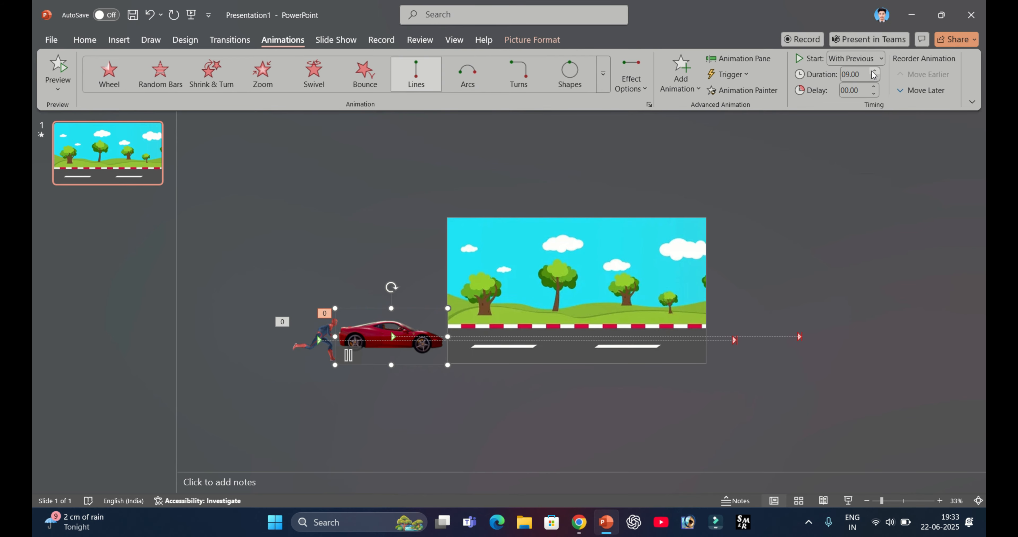
{"action": "left_click", "coordinate": [300, 363]}
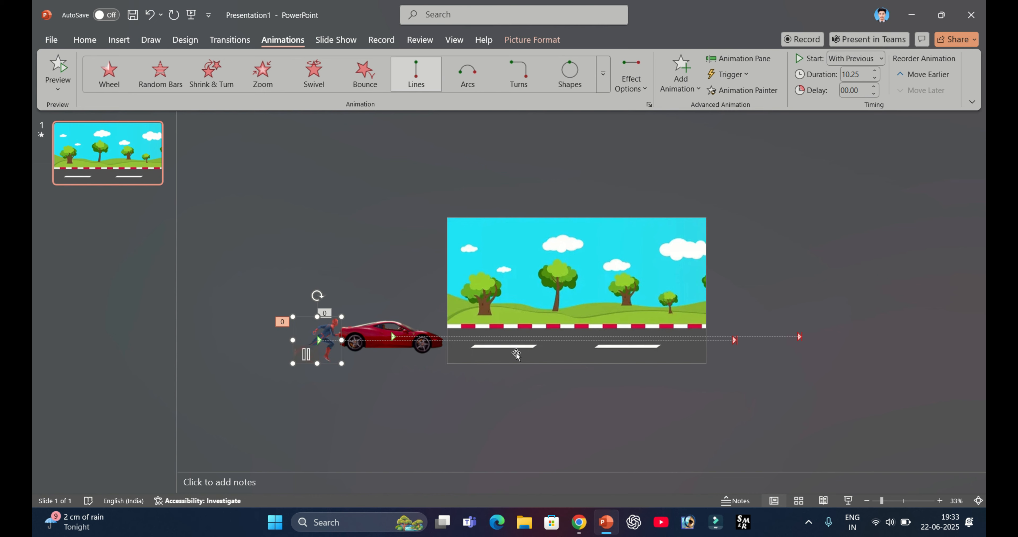
- Copy the black flying birds GIF from the Gifer image result in Chrome and paste it onto the PowerPoint slide
{"action": "left_click", "coordinate": [579, 522]}
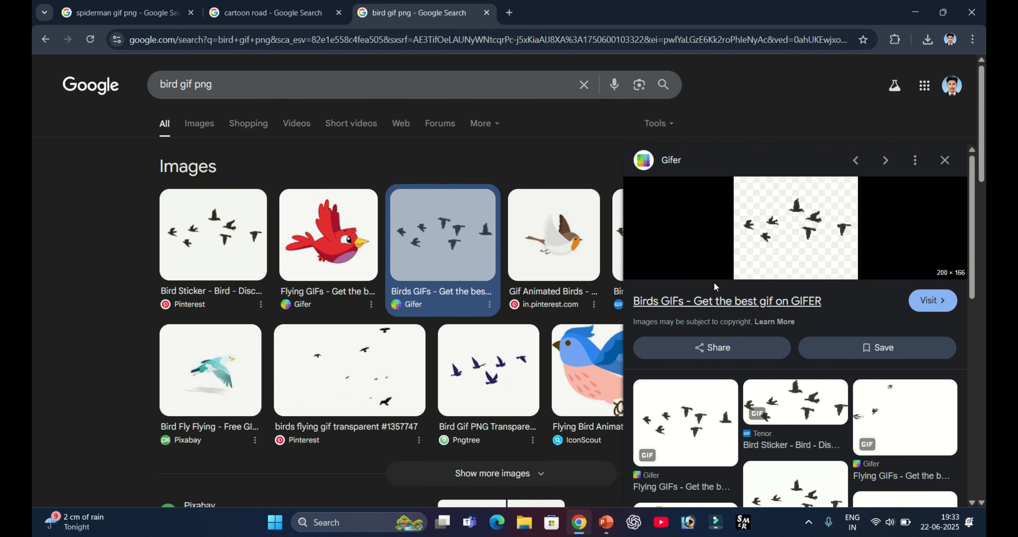
{"action": "right_click", "coordinate": [828, 226]}
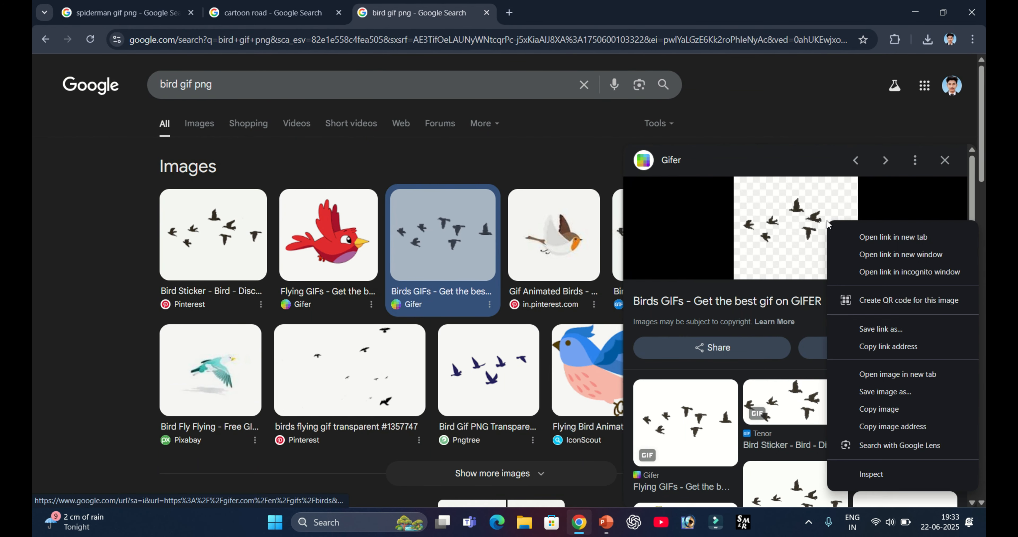
{"action": "left_click", "coordinate": [880, 409]}
{"action": "left_click", "coordinate": [606, 522]}
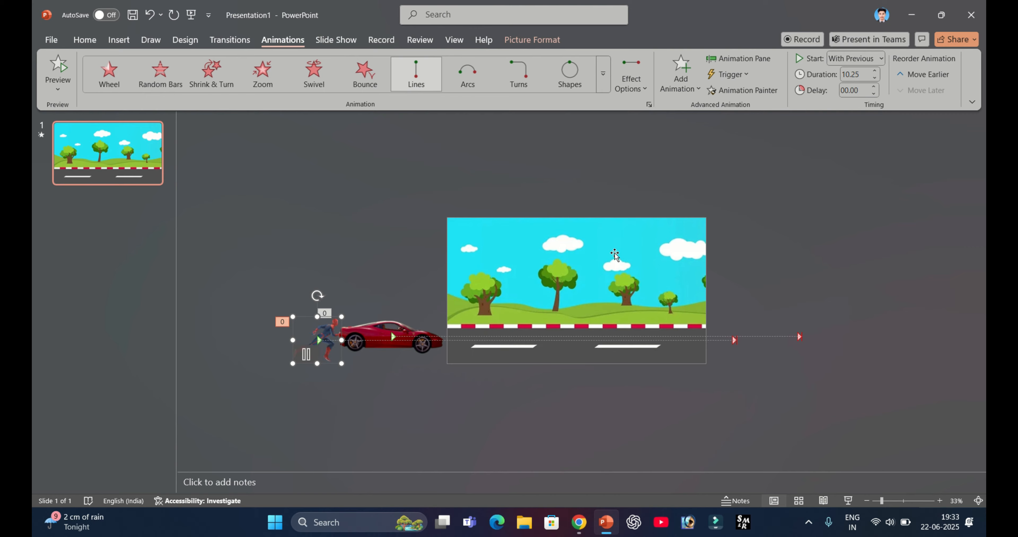
{"action": "key", "text": "ctrl+v"}
- Enlarge the birds GIF and place it just off the slide's right edge, level with the clouds
{"action": "left_click_drag", "start_coordinate": [597, 308], "coordinate": [644, 346]}
{"action": "key", "text": "ctrl+z"}
{"action": "left_click", "coordinate": [787, 249]}
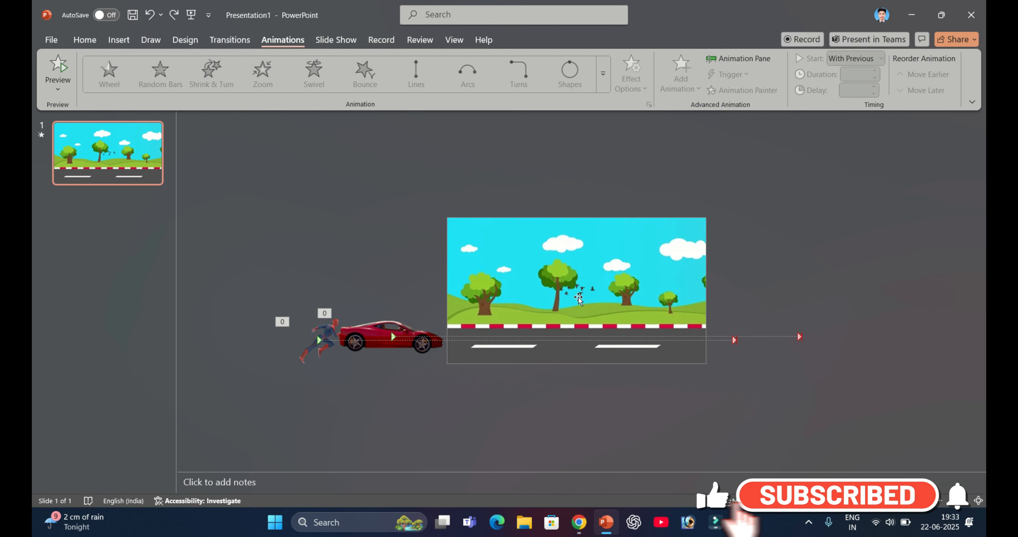
{"action": "left_click", "coordinate": [582, 291]}
{"action": "left_click_drag", "start_coordinate": [597, 309], "coordinate": [766, 254]}
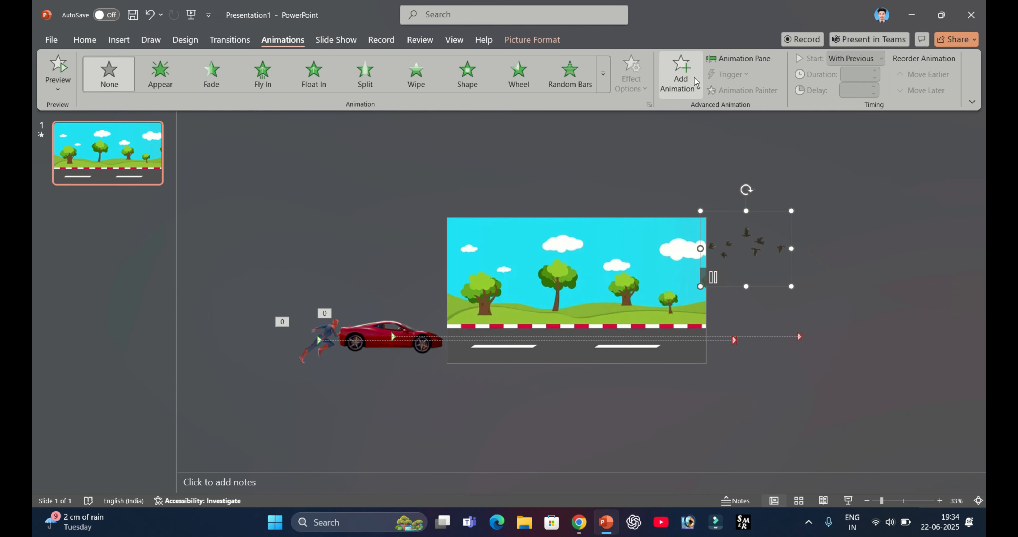
- Add a Lines motion path to the birds GIF with its direction set to Left
{"action": "left_click", "coordinate": [687, 81]}
{"action": "scroll", "coordinate": [698, 342], "scroll_direction": "down", "scroll_amount": 5}
{"action": "left_click", "coordinate": [693, 348]}
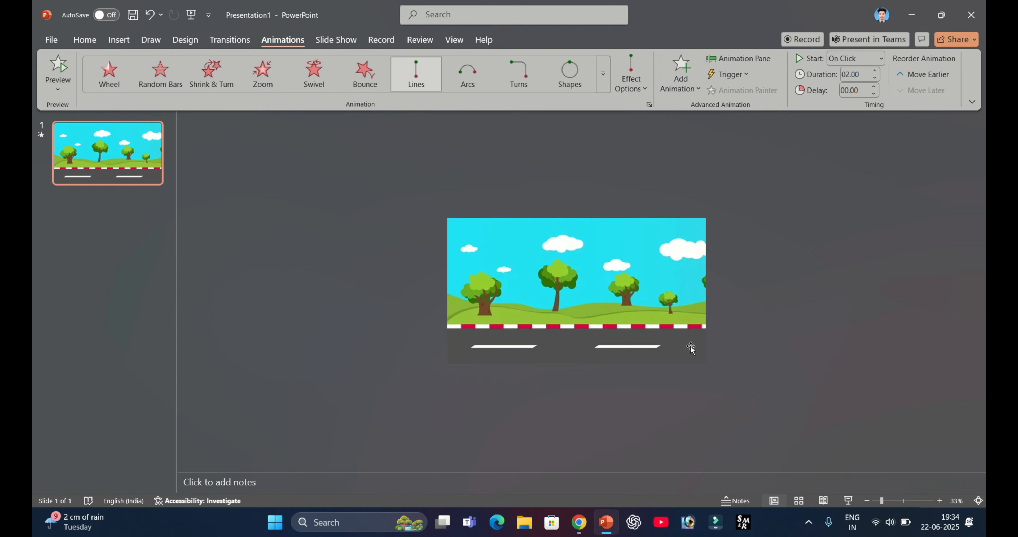
{"action": "left_click", "coordinate": [631, 77]}
{"action": "left_click", "coordinate": [671, 165]}
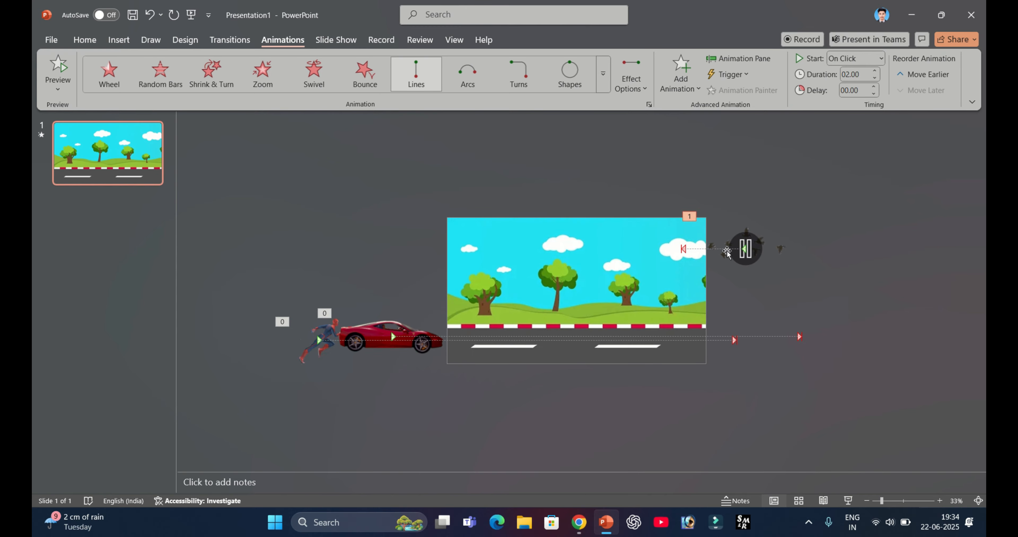
- Extend the end point of the birds' motion path horizontally across the sky to beyond the slide's left edge
{"action": "left_click", "coordinate": [683, 252]}
{"action": "left_click", "coordinate": [683, 249]}
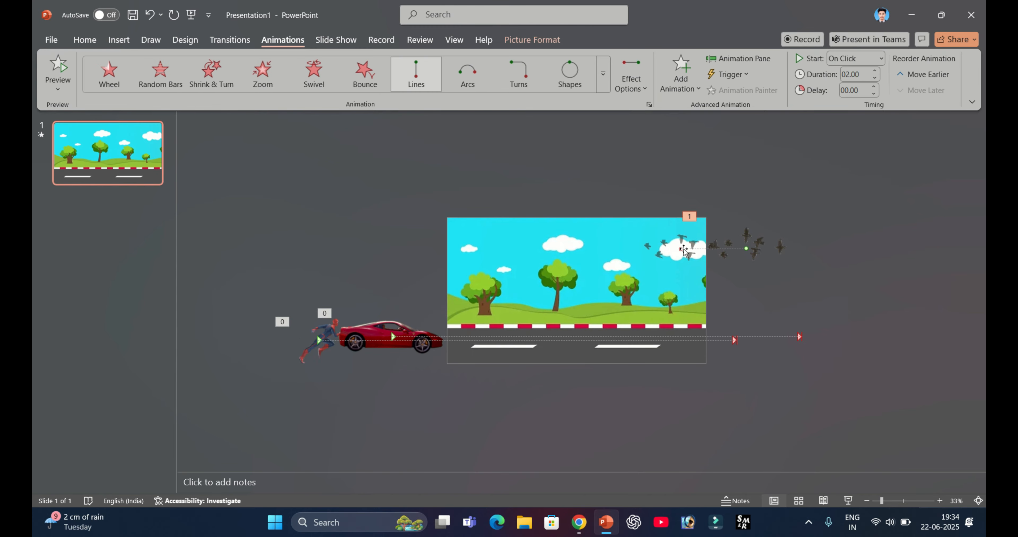
{"action": "left_click_drag", "start_coordinate": [680, 249], "coordinate": [401, 251]}
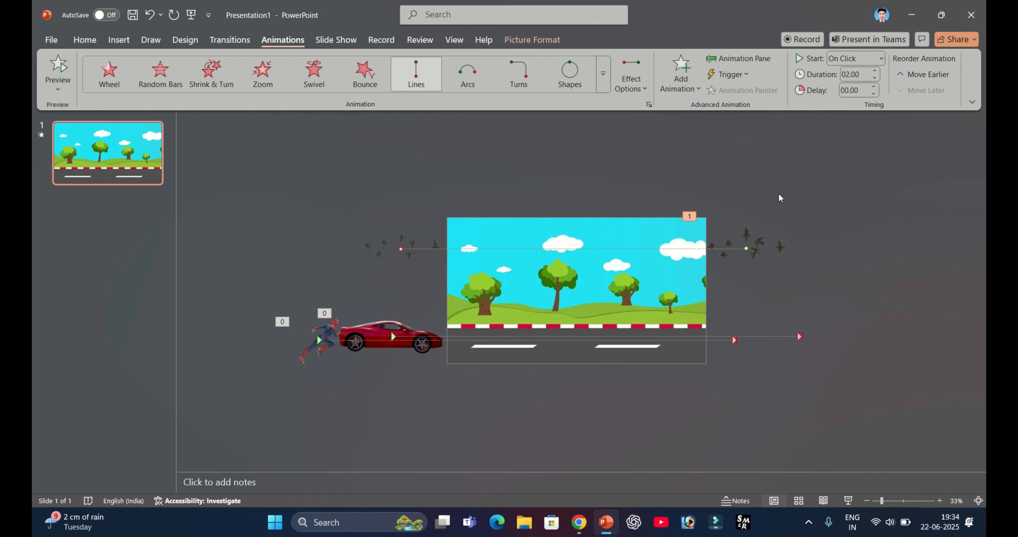
- Set the start of the birds GIF's animation to With Previous
{"action": "left_click", "coordinate": [747, 247]}
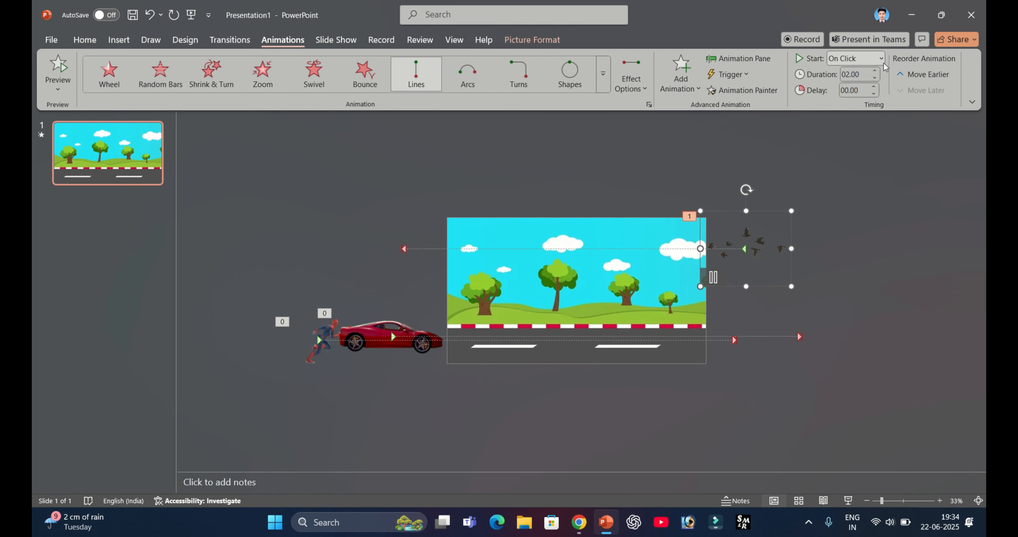
{"action": "left_click", "coordinate": [870, 58]}
{"action": "left_click", "coordinate": [858, 90]}
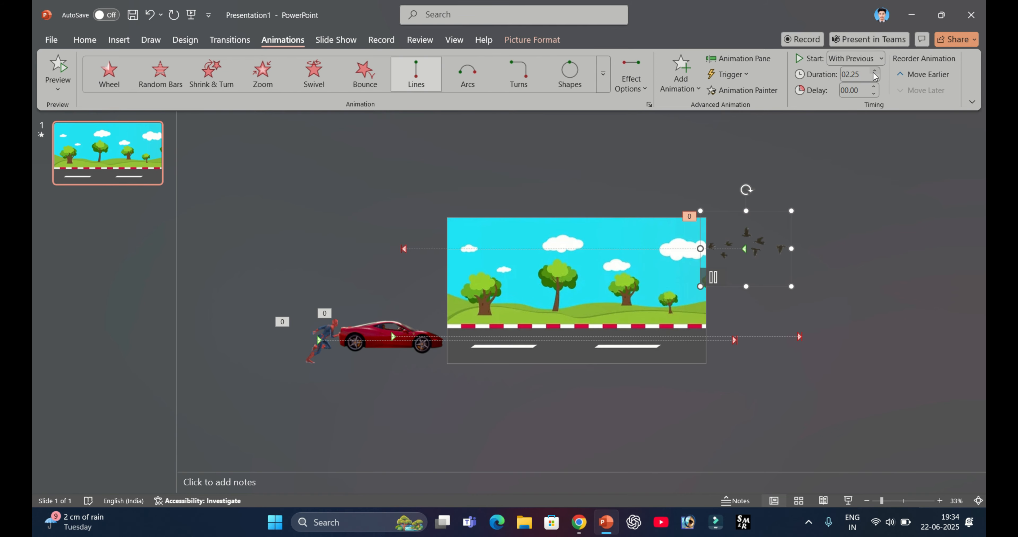